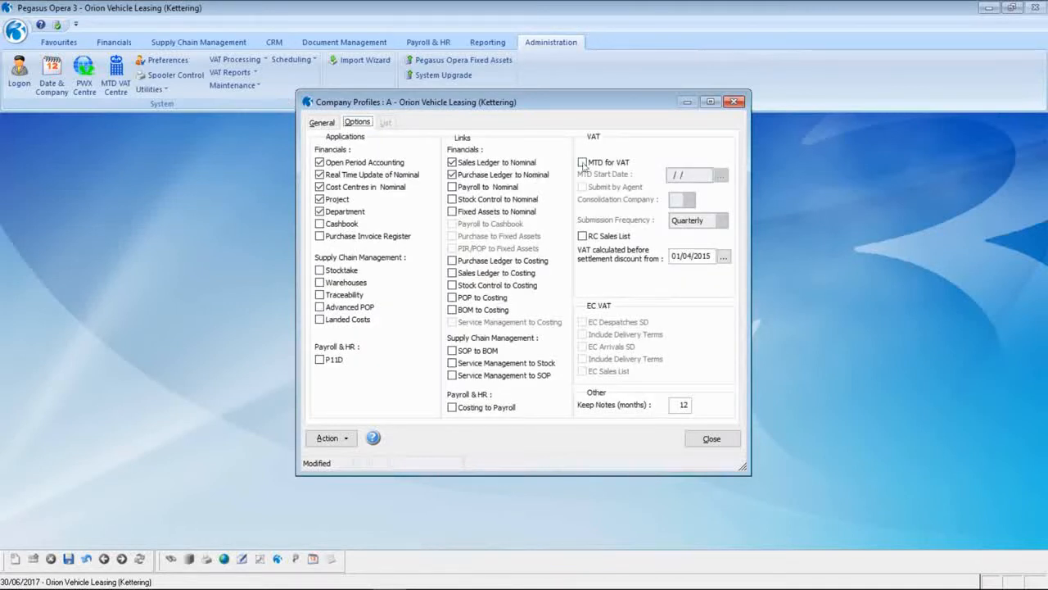
- Tick the MTD for VAT option in Kettering's company profile
{"action": "left_click", "coordinate": [582, 163]}
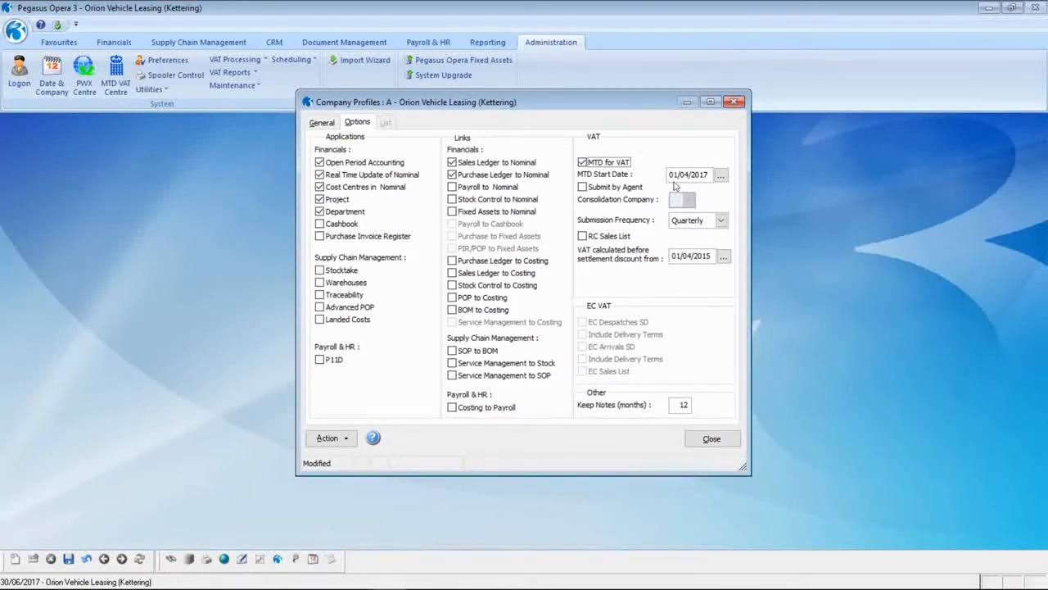
- Set the MTD for VAT start date to 01/04/2017
{"action": "left_click", "coordinate": [673, 174]}
{"action": "type", "text": "01/04/2017"}
{"action": "key", "text": "Tab"}
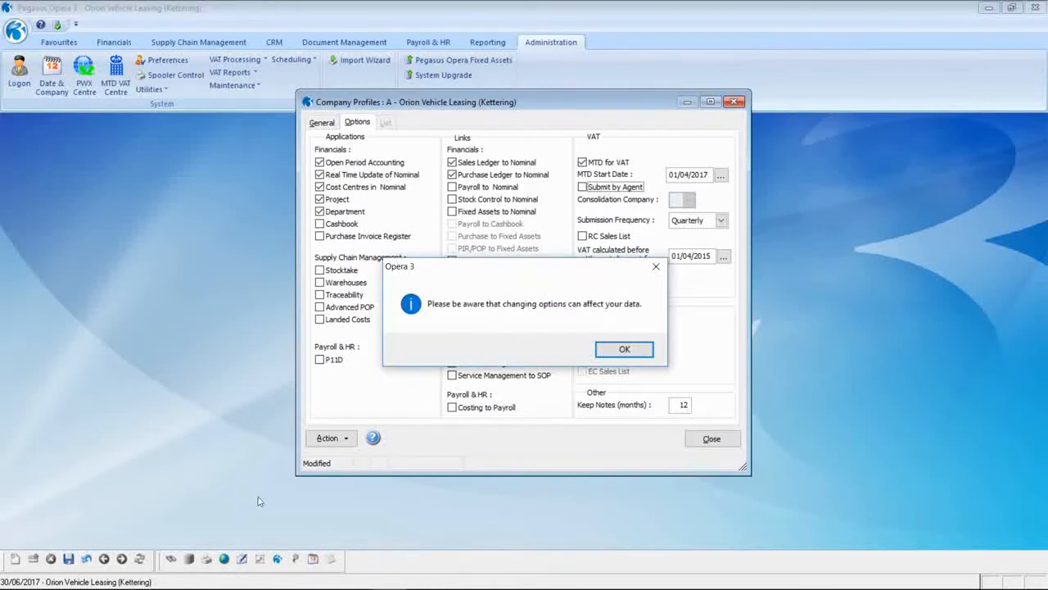
- Acknowledge the options-change and HMRC authorisation warnings and close the company profile
{"action": "left_click", "coordinate": [600, 356]}
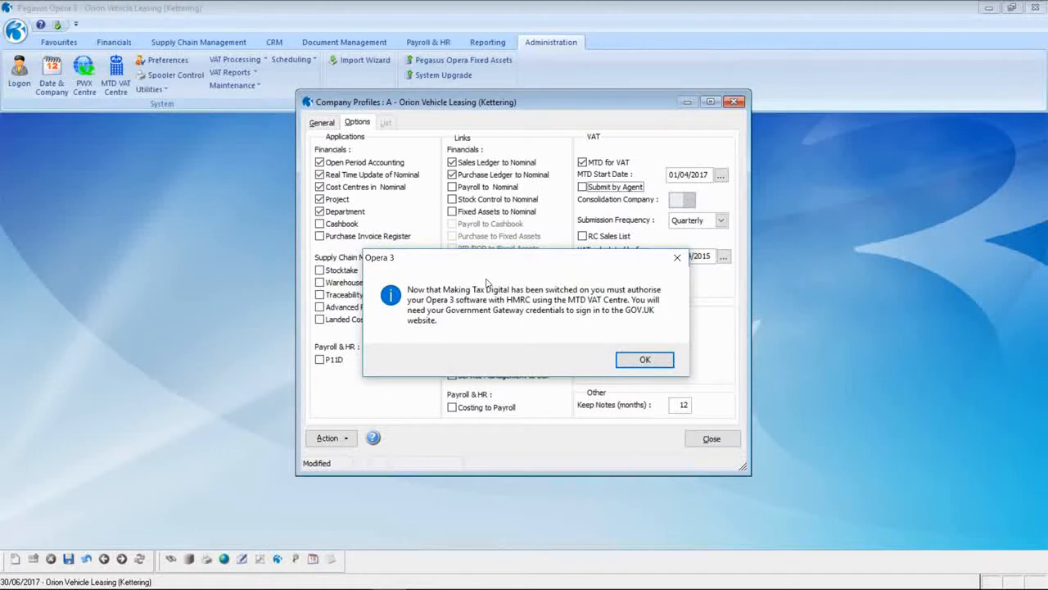
{"action": "left_click", "coordinate": [645, 361]}
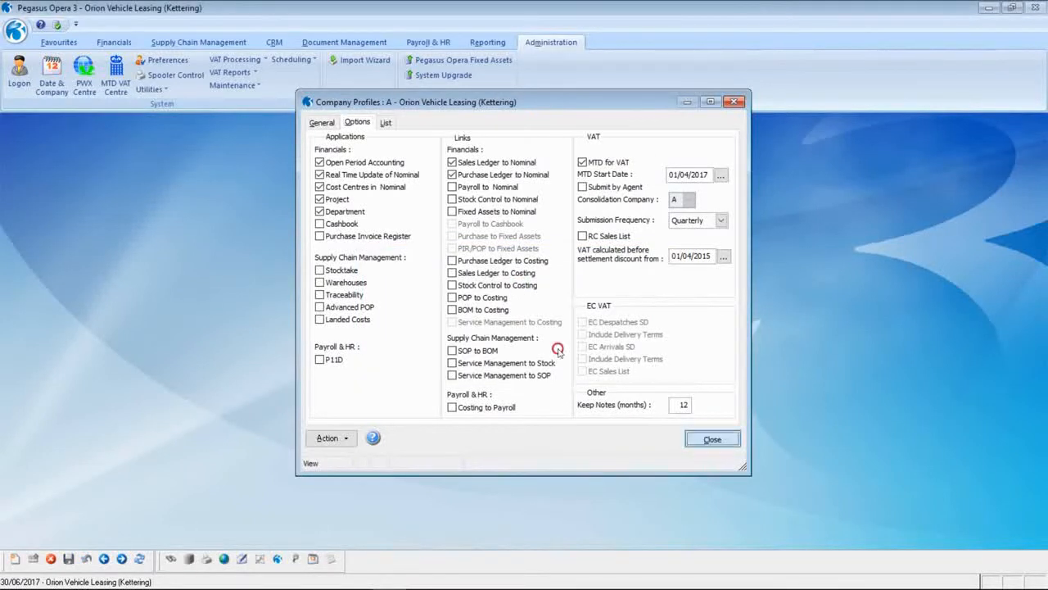
{"action": "left_click", "coordinate": [710, 439]}
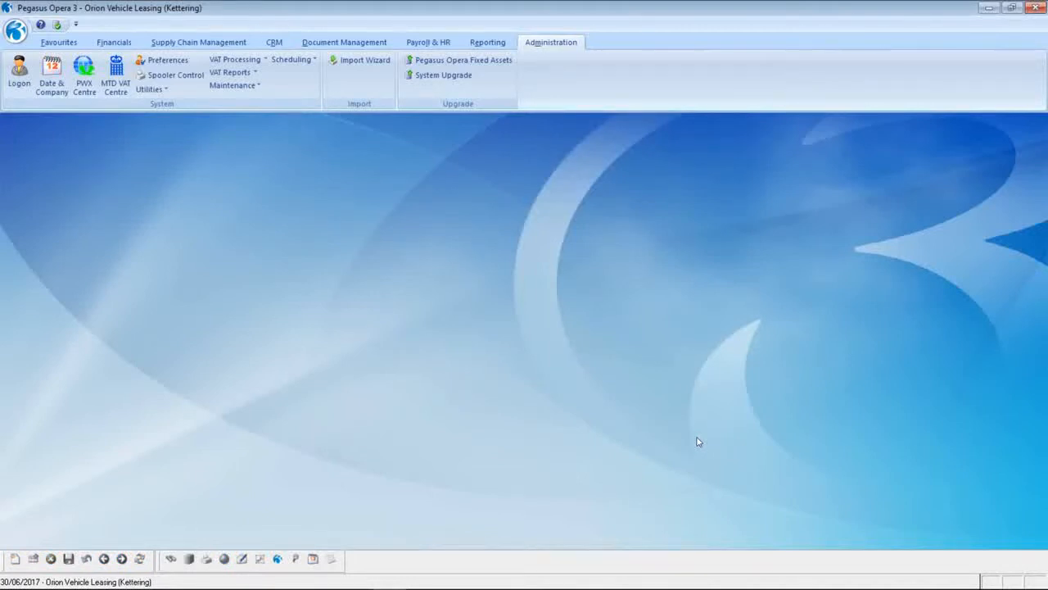
{"action": "left_click", "coordinate": [235, 59]}
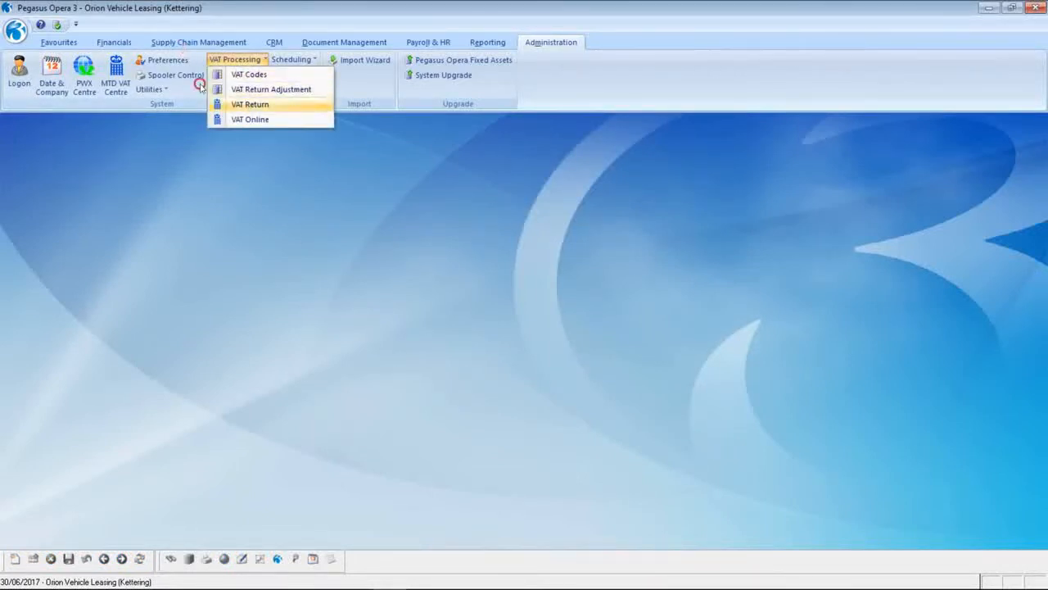
- Try the standard VAT return, then open the MTD VAT Centre without authorising yet
{"action": "left_click", "coordinate": [246, 104]}
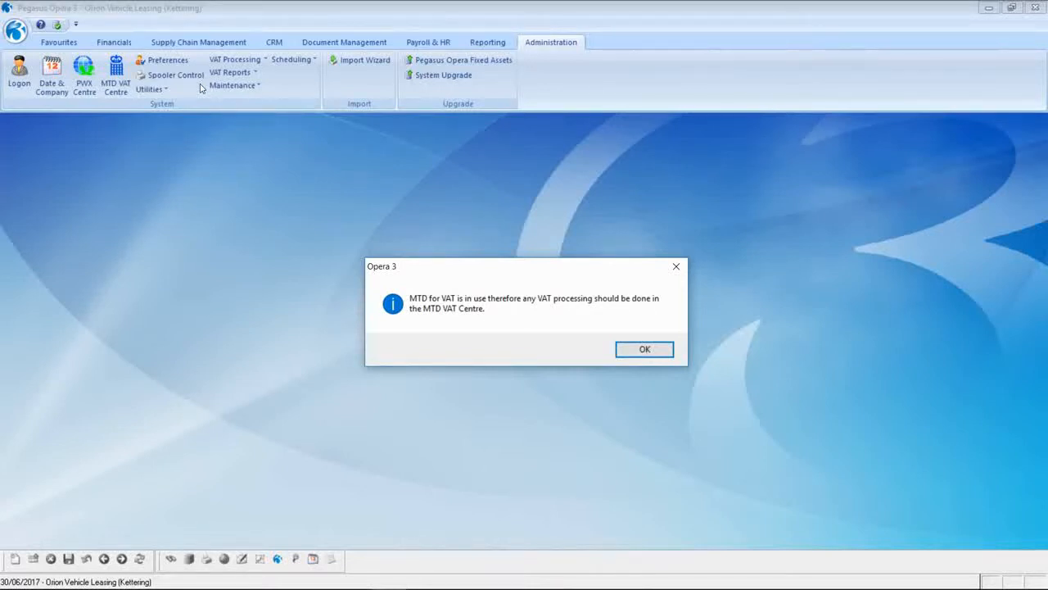
{"action": "left_click", "coordinate": [630, 350]}
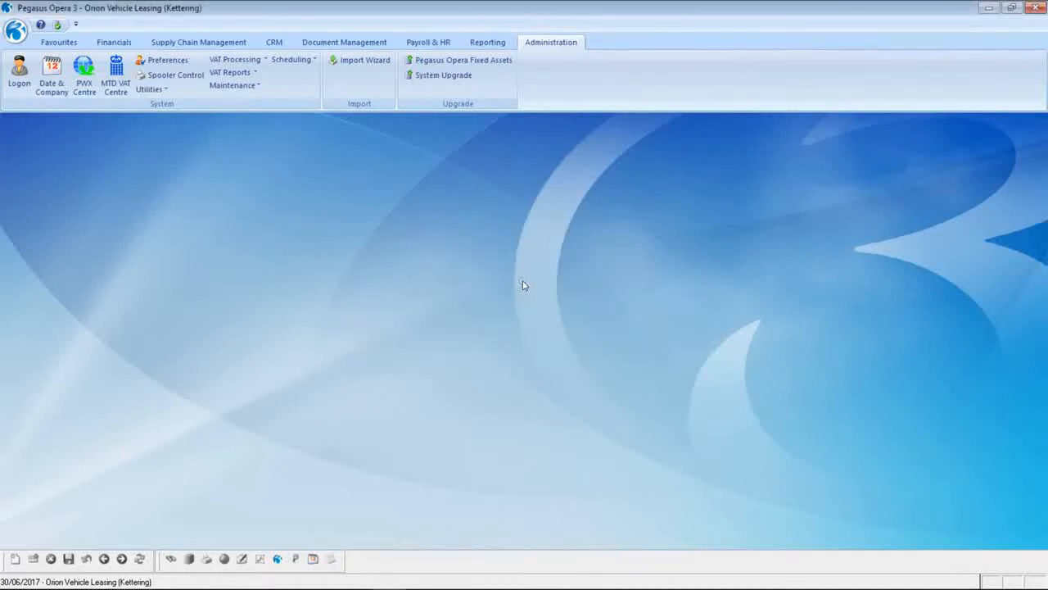
{"action": "left_click", "coordinate": [115, 75]}
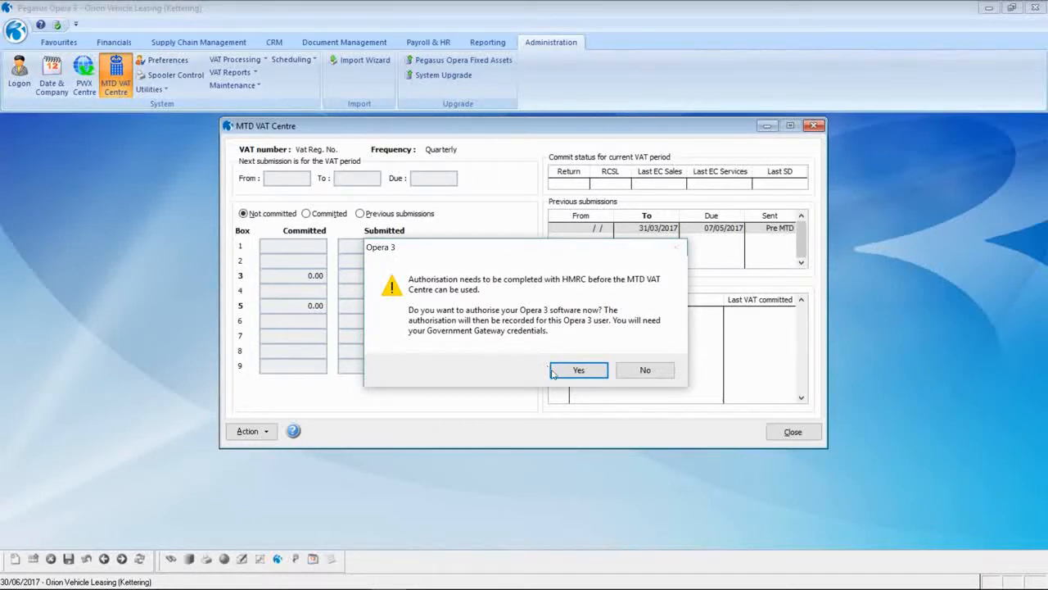
{"action": "left_click", "coordinate": [627, 372]}
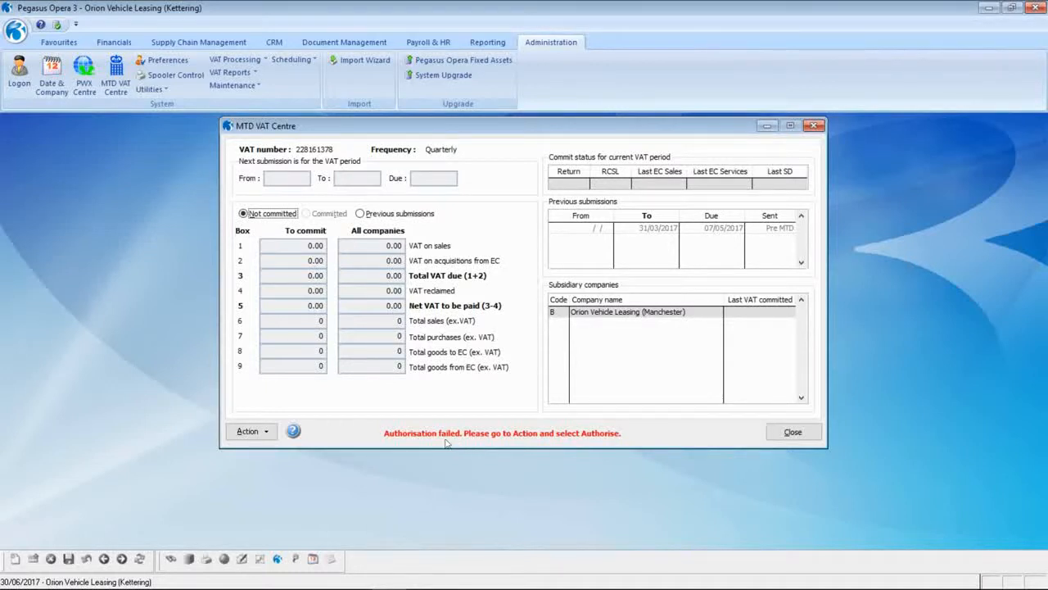
- Choose Authorise from the MTD VAT Centre's Action list
{"action": "left_click", "coordinate": [249, 430]}
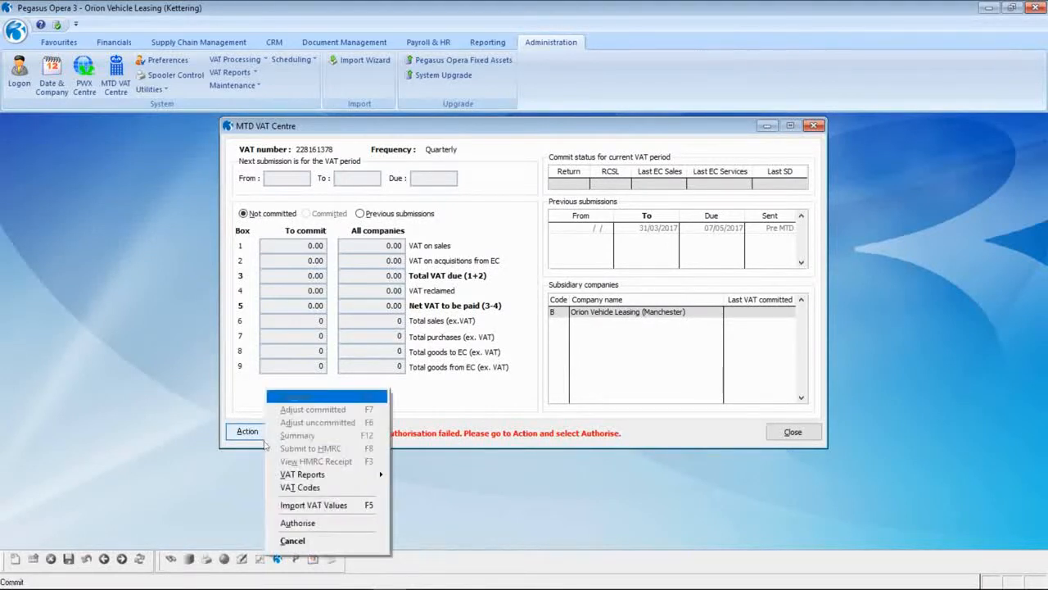
{"action": "key", "text": "Return"}
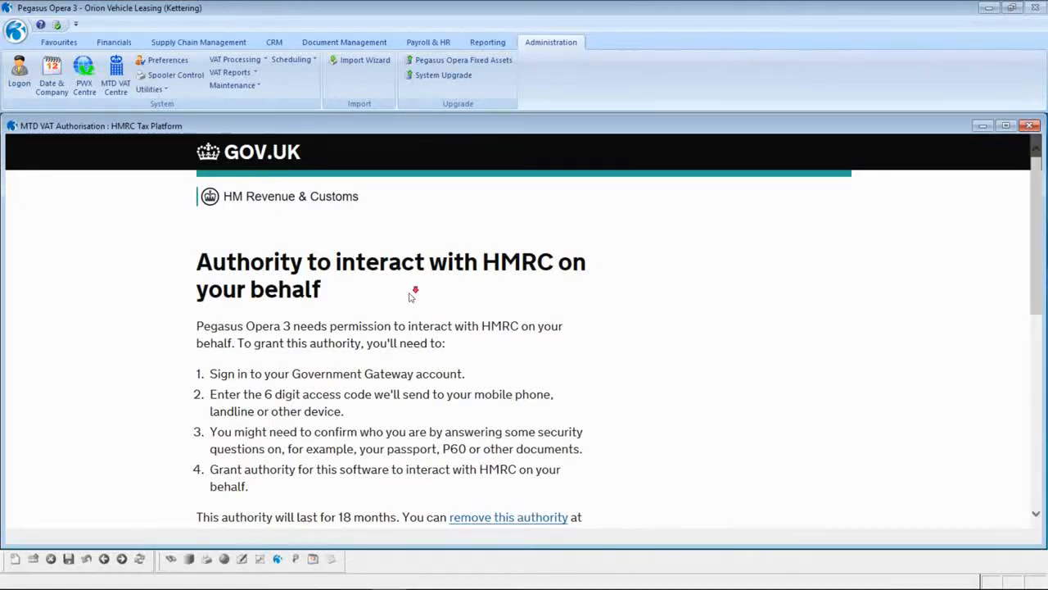
- Continue to HMRC sign-in and log in with the test user ID and password
{"action": "scroll", "coordinate": [412, 292], "scroll_direction": "down", "scroll_amount": 2}
{"action": "scroll", "coordinate": [406, 296], "scroll_direction": "down", "scroll_amount": 3}
{"action": "left_click", "coordinate": [214, 331]}
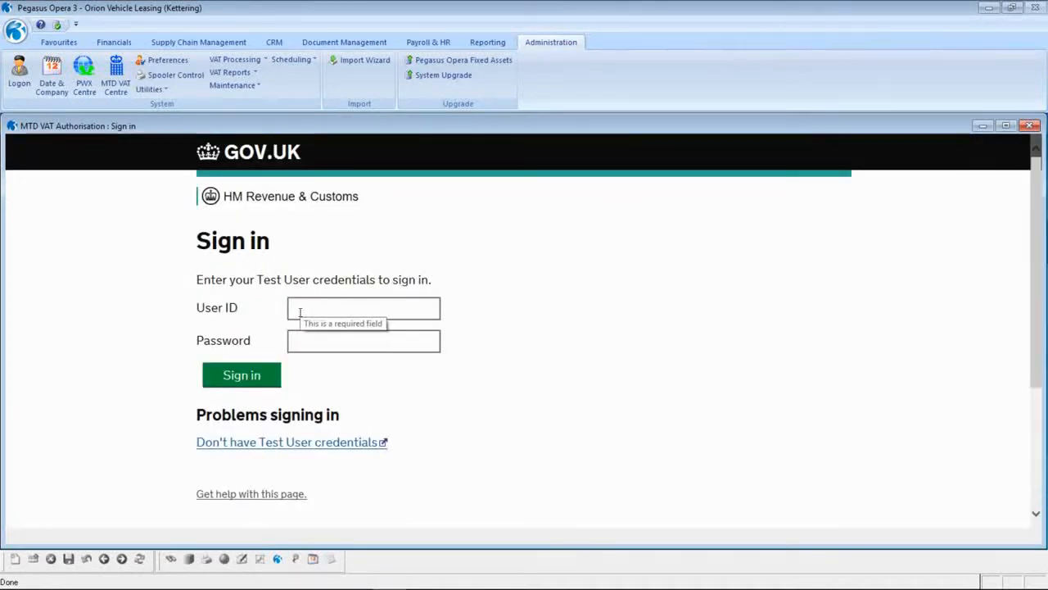
{"action": "left_click", "coordinate": [300, 311]}
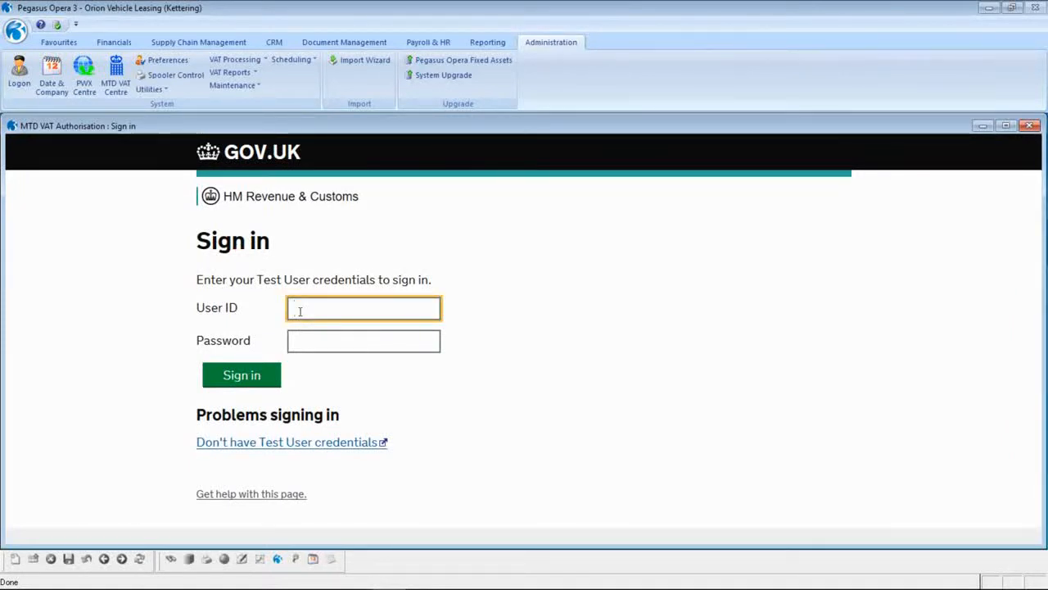
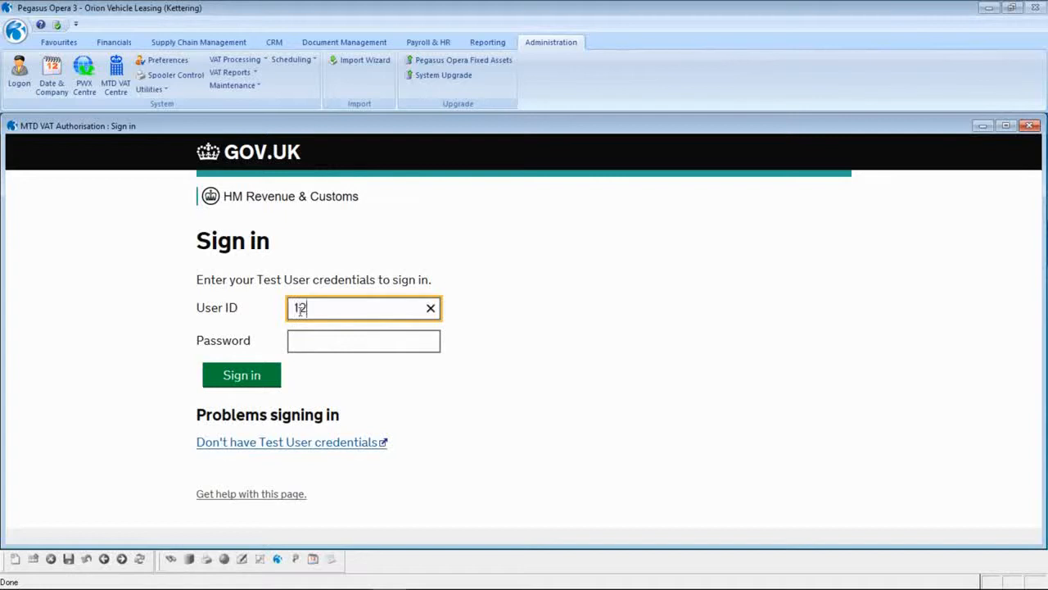
{"action": "key", "text": "Tab"}
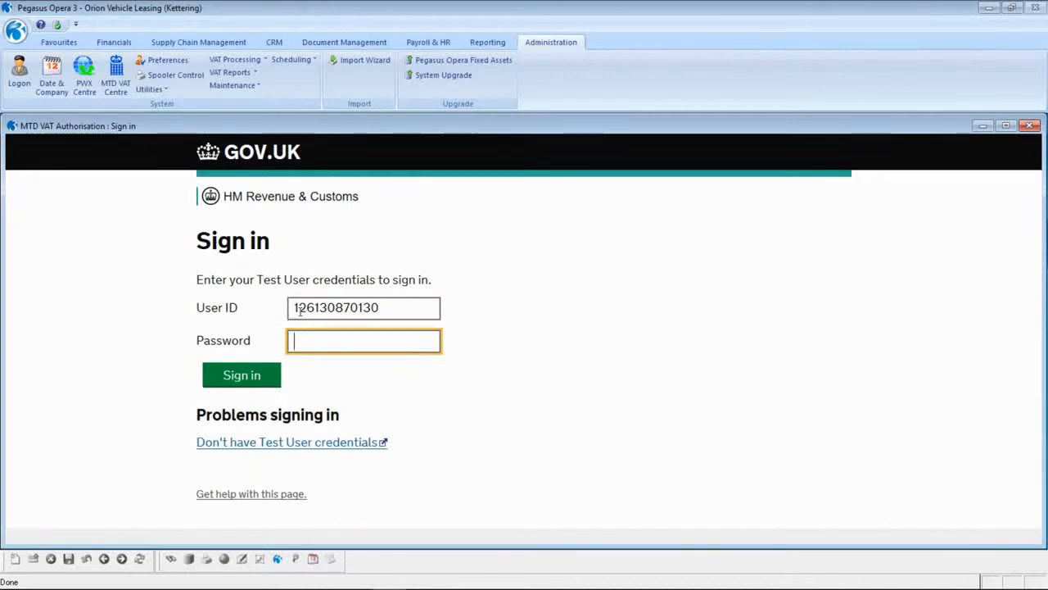
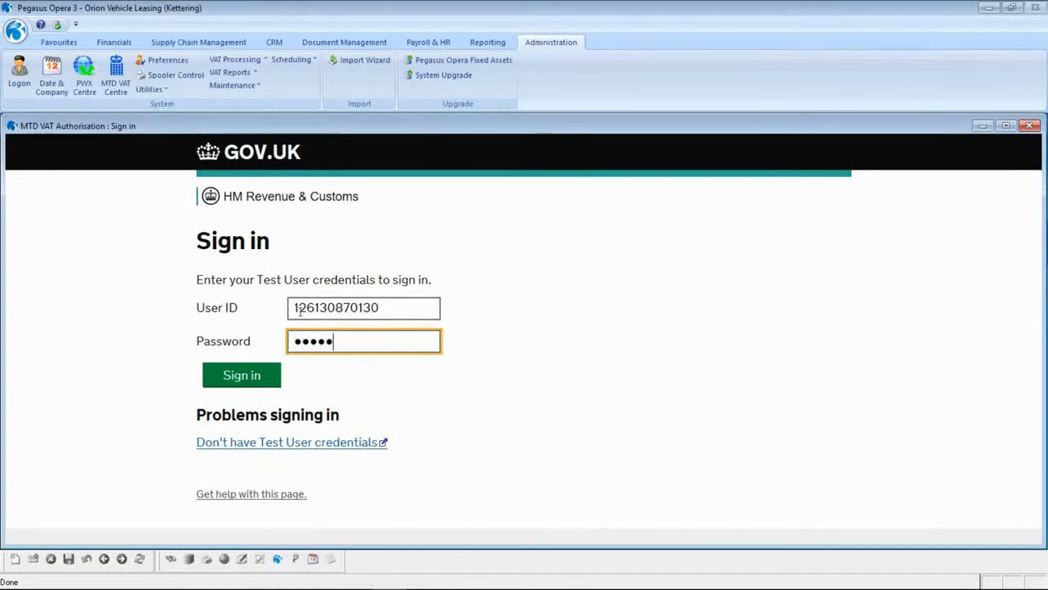
{"action": "left_click", "coordinate": [211, 378]}
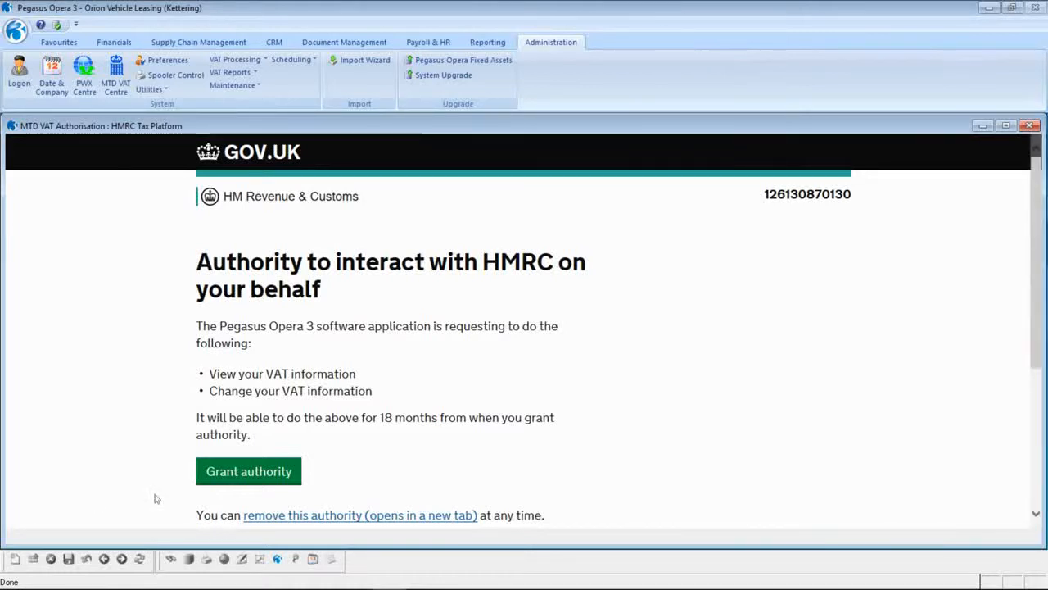
- Grant the software authority to view and change VAT information
{"action": "left_click", "coordinate": [219, 477]}
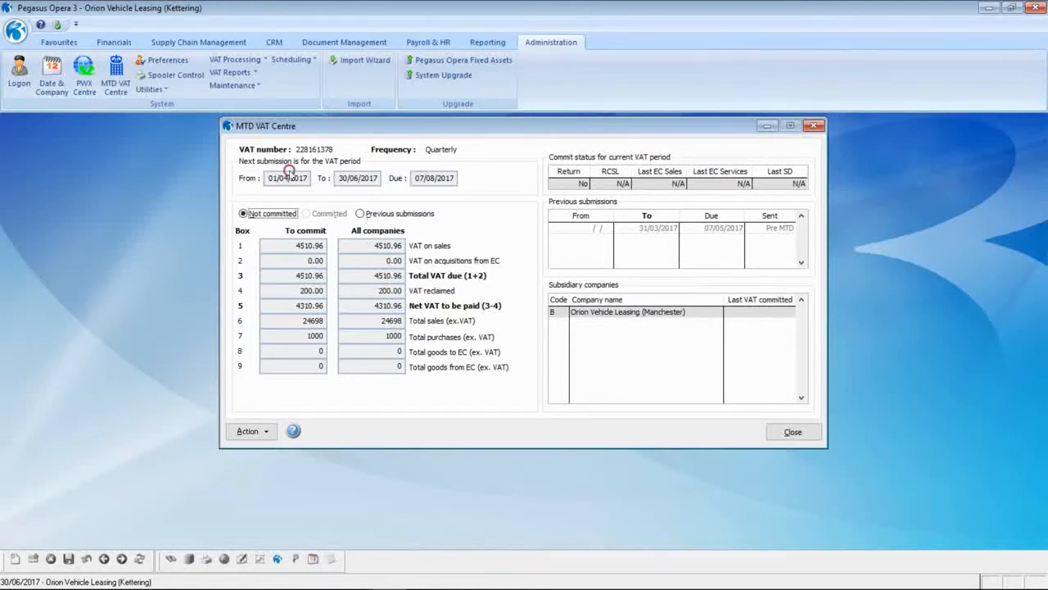
- Review the previous VAT submission figures, then bring up the return Action list
{"action": "left_click", "coordinate": [360, 214]}
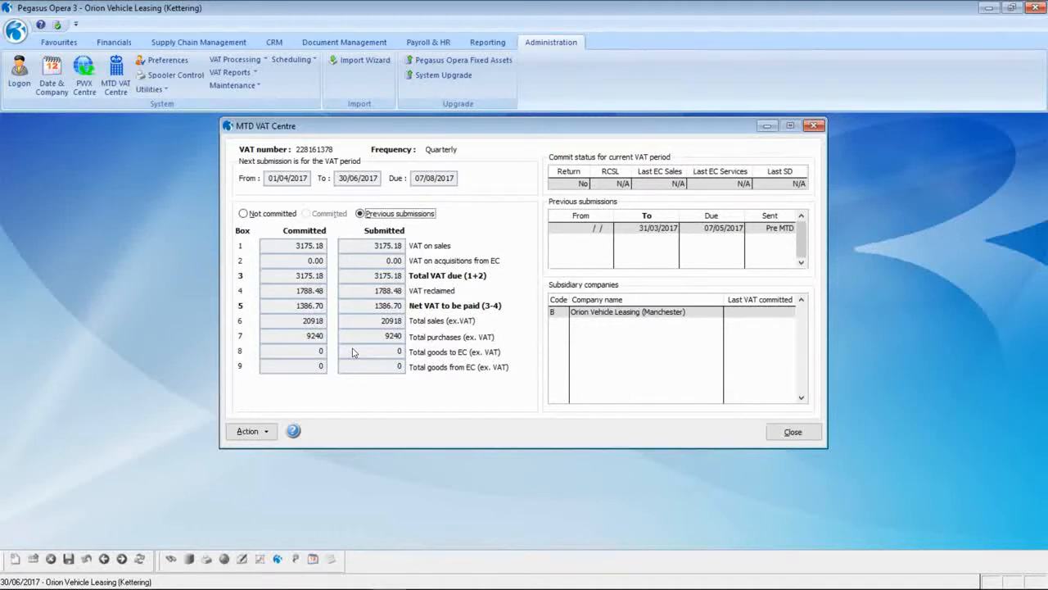
{"action": "key", "text": "alt+a"}
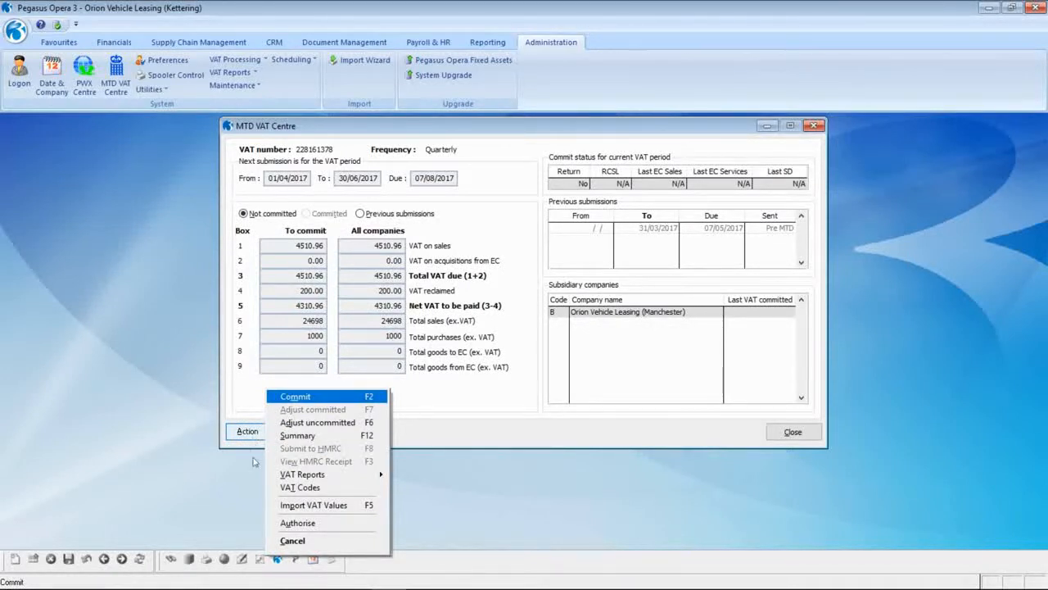
- Cancel the Action list without choosing anything and close the MTD VAT Centre
{"action": "mouse_move", "coordinate": [277, 475]}
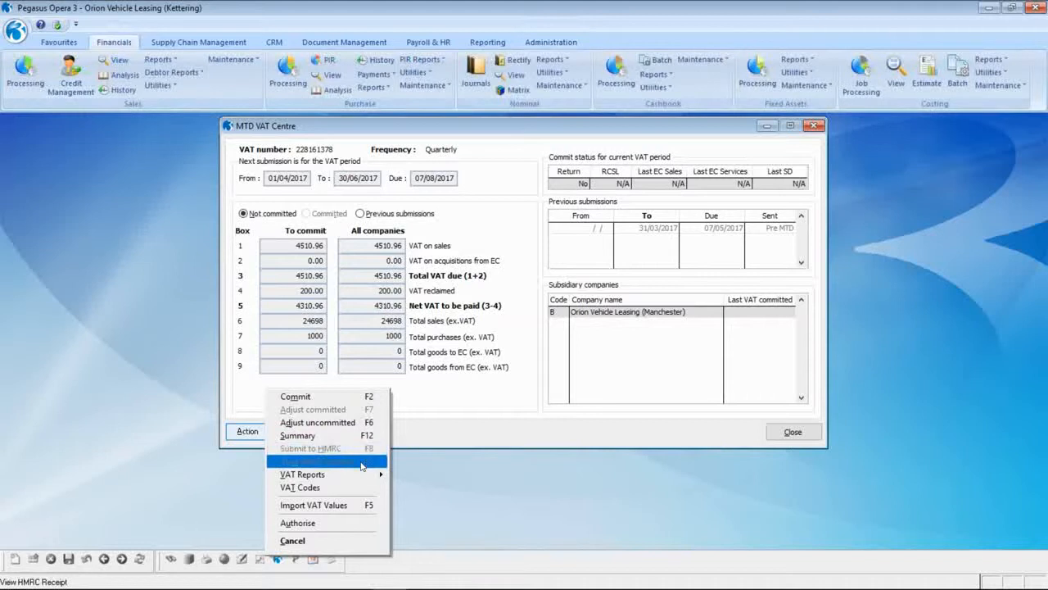
{"action": "left_click", "coordinate": [326, 542]}
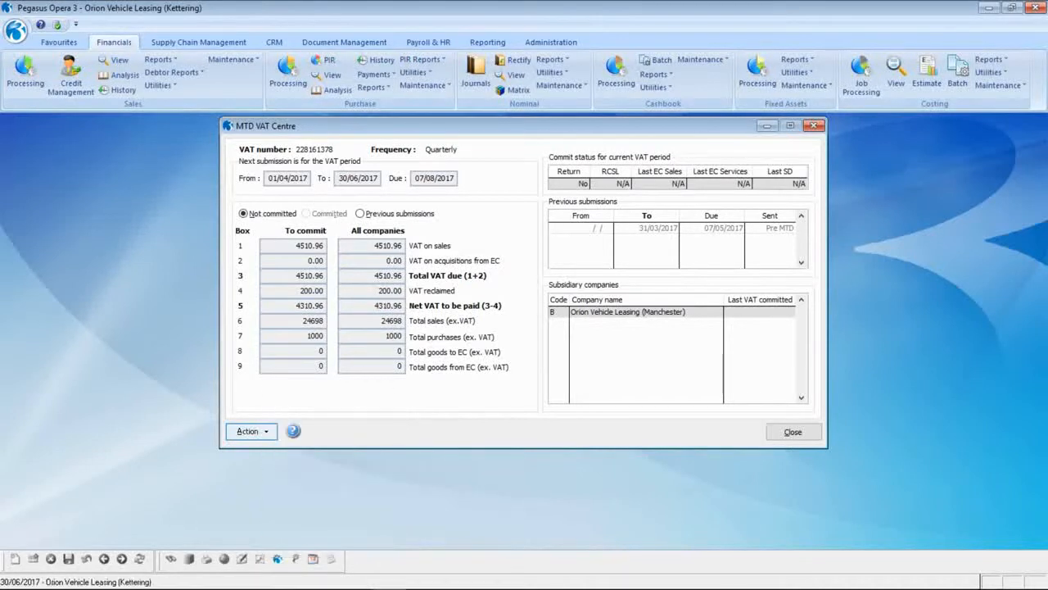
{"action": "left_click", "coordinate": [791, 432]}
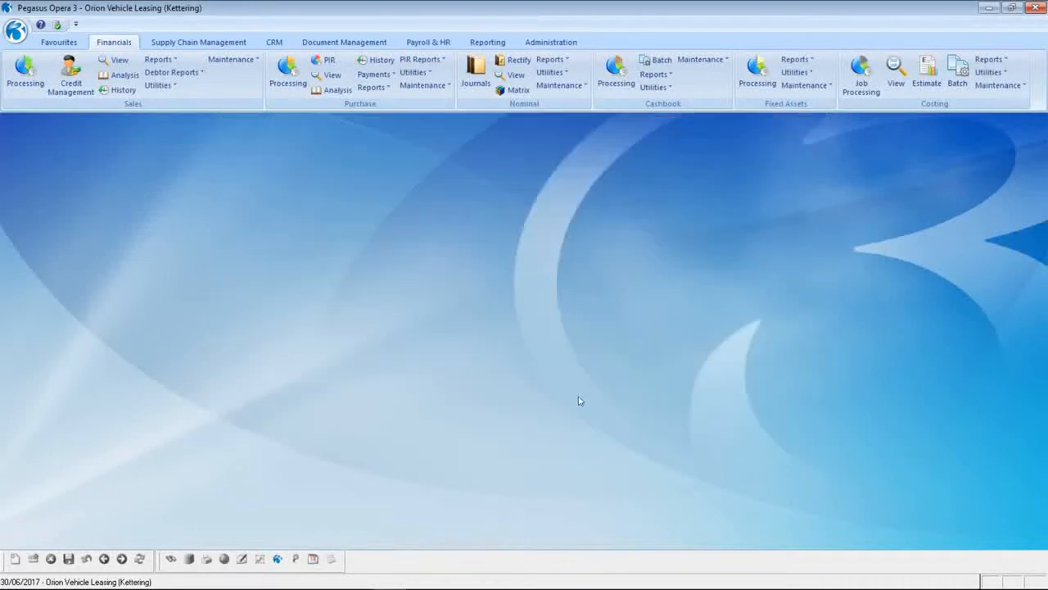
- Start a new purchase invoice for the next supplier account in the Purchase Ledger
{"action": "left_click", "coordinate": [288, 79]}
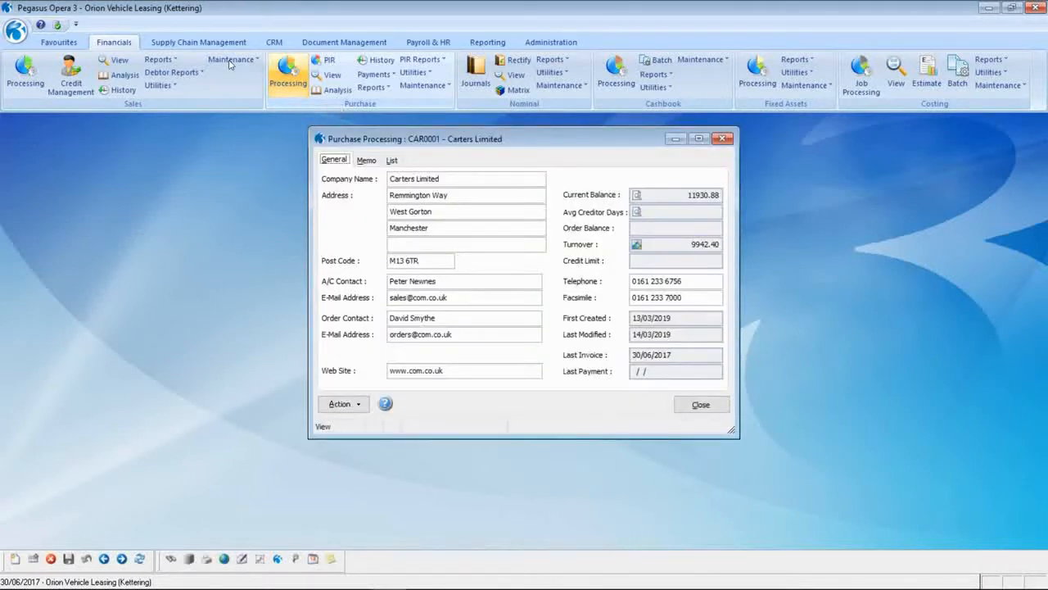
{"action": "key", "text": "Page_Down"}
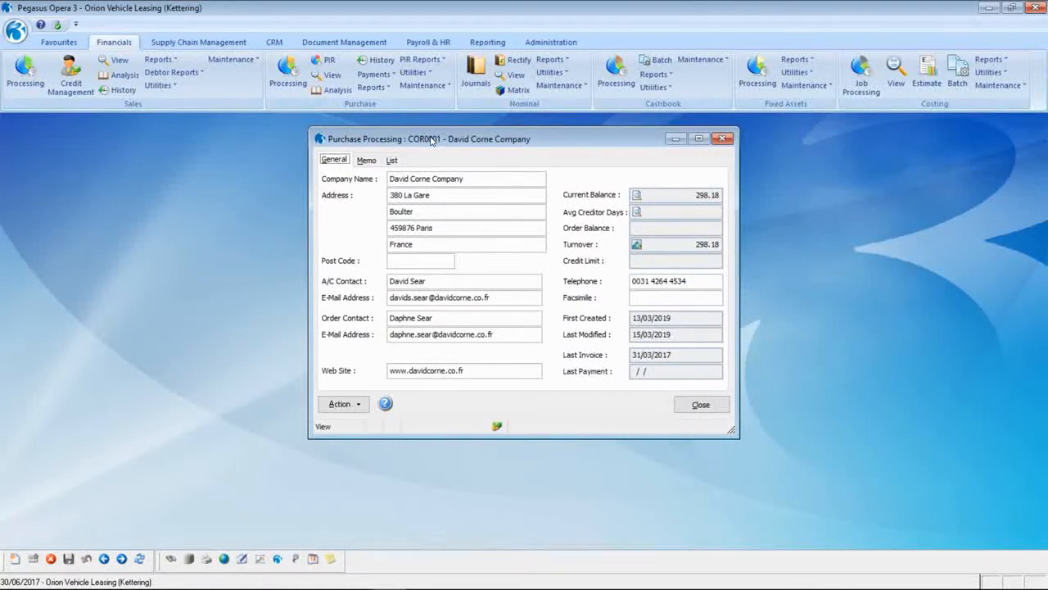
{"action": "left_click", "coordinate": [340, 404]}
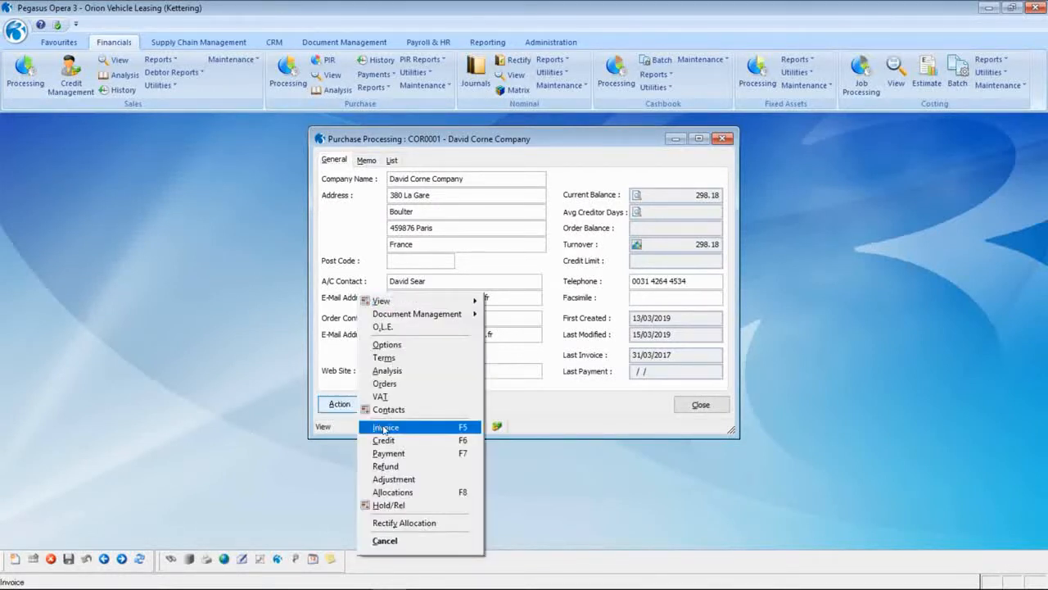
{"action": "left_click", "coordinate": [384, 427]}
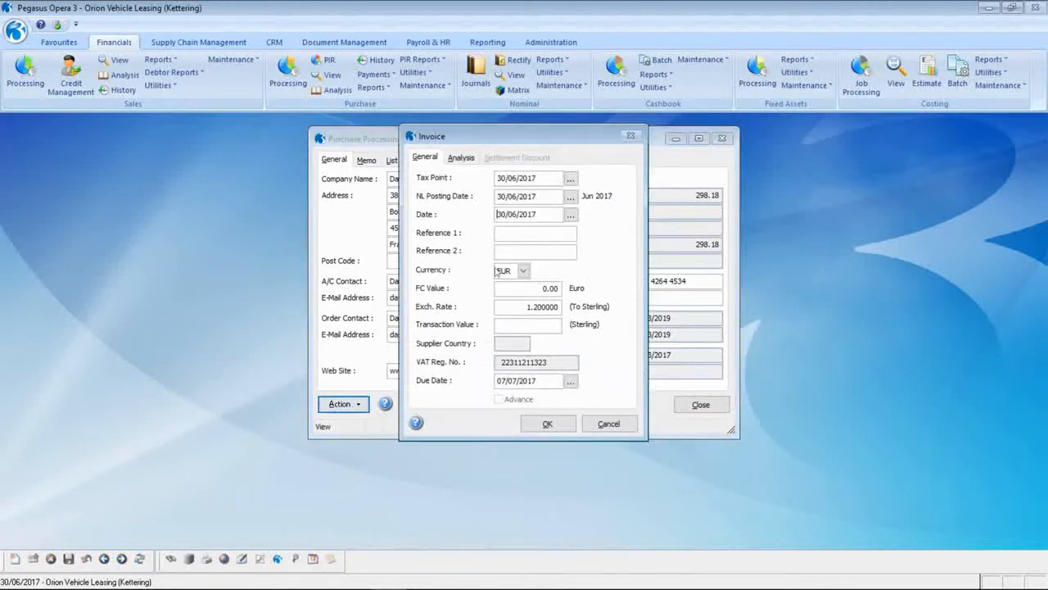
- Enter invoice INV73000, reference P/O 75928, valued at 600.00 EUR (500.00 sterling)
{"action": "left_click", "coordinate": [508, 237]}
{"action": "type", "text": "INV73000"}
{"action": "key", "text": "Tab"}
{"action": "type", "text": "P/O 75928"}
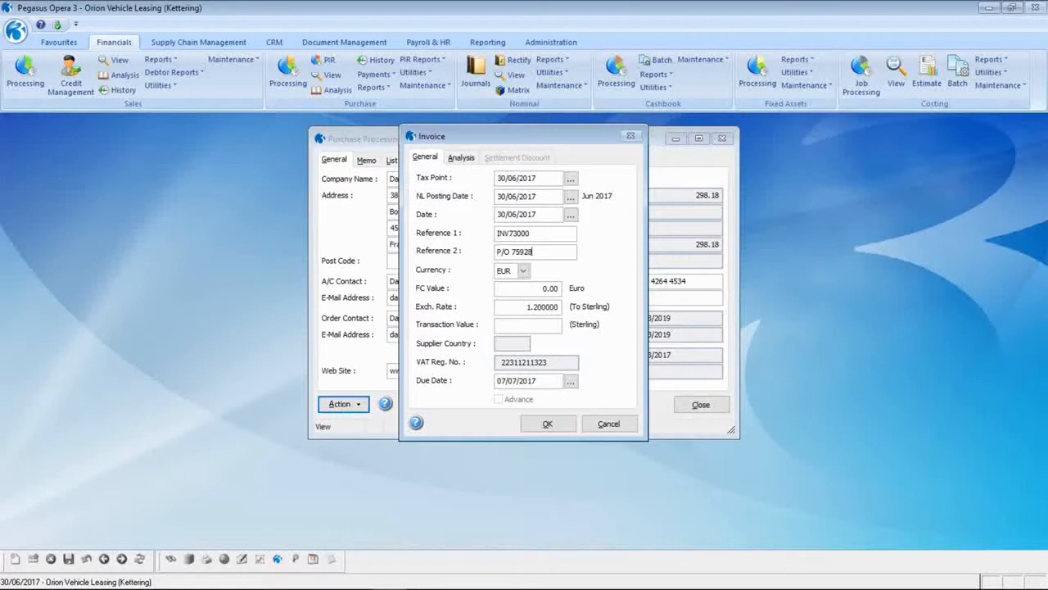
{"action": "key", "text": "Tab"}
{"action": "key", "text": "Tab"}
{"action": "type", "text": "600"}
{"action": "key", "text": "Tab"}
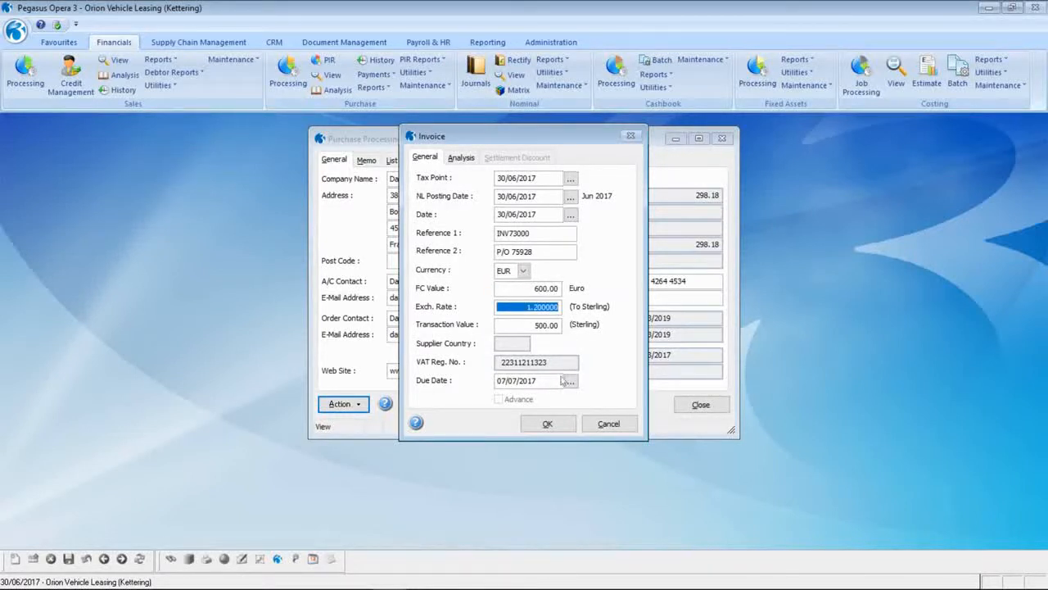
{"action": "left_click", "coordinate": [555, 423]}
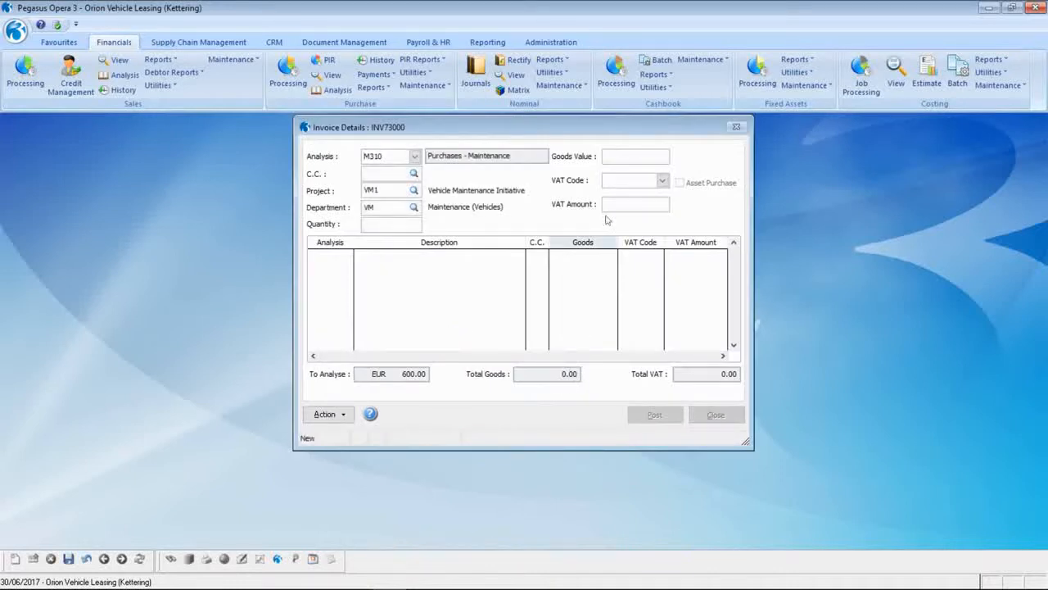
- Analyse the 600.00 goods value to M310 Purchases - Maintenance at VAT code Z
{"action": "left_click", "coordinate": [617, 159]}
{"action": "type", "text": "600"}
{"action": "key", "text": "Tab"}
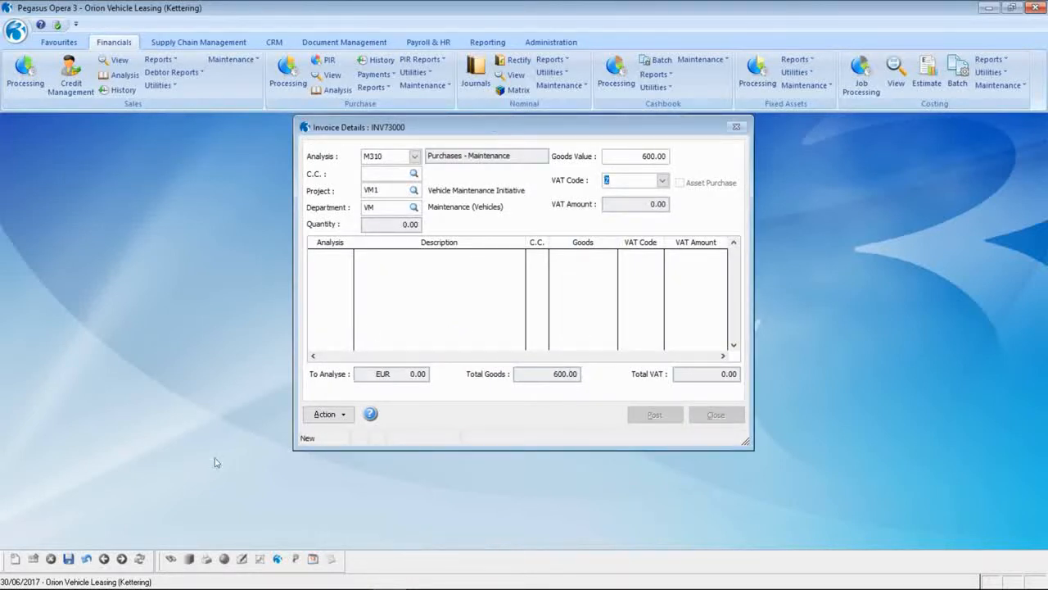
{"action": "key", "text": "Tab"}
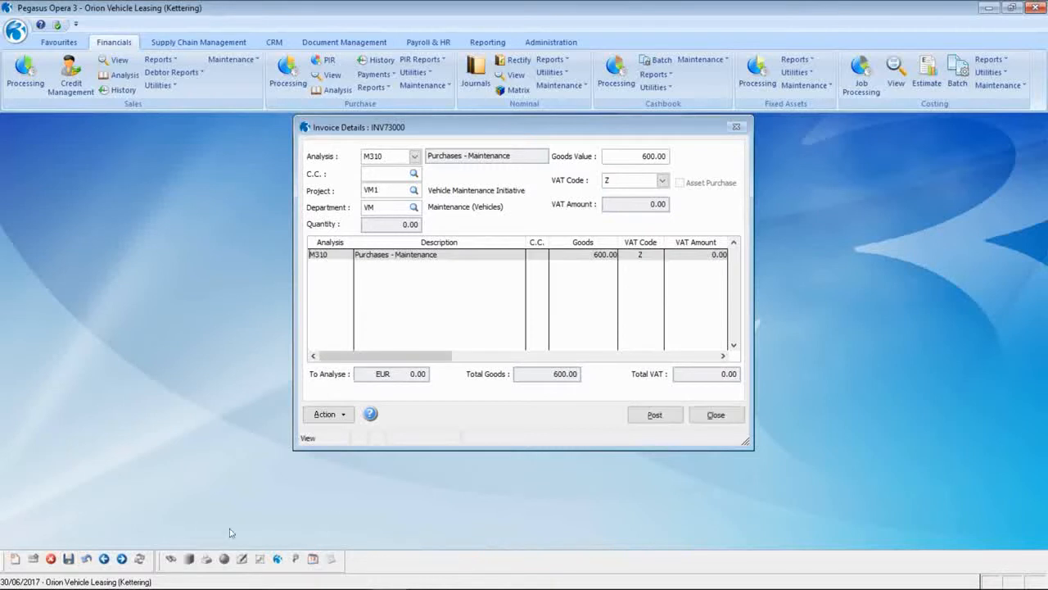
- Post invoice INV73000 without document capture and reopen the MTD VAT Centre
{"action": "left_click", "coordinate": [653, 415]}
{"action": "key", "text": "Return"}
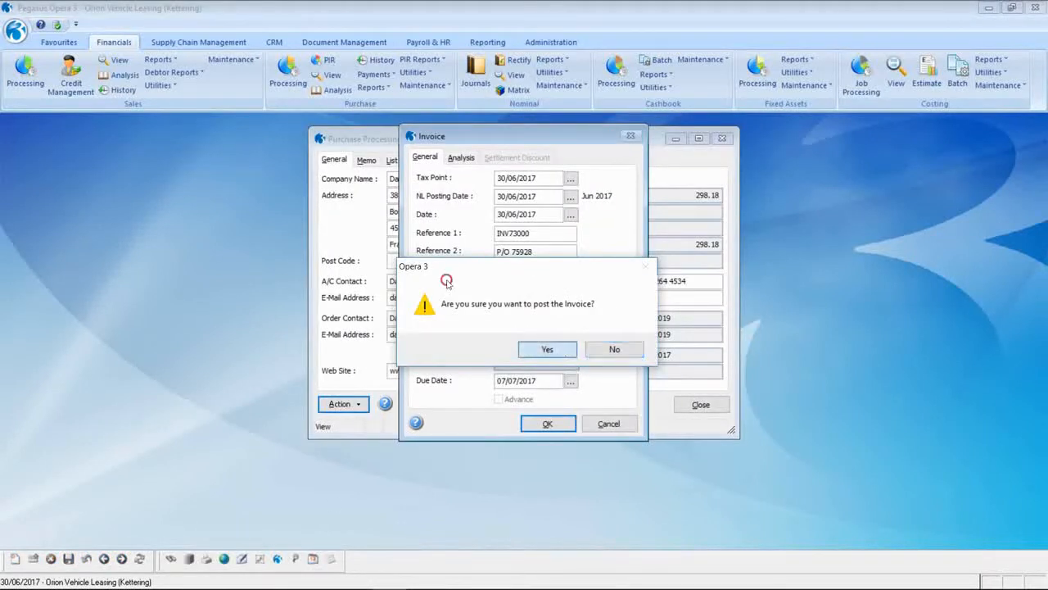
{"action": "key", "text": "Return"}
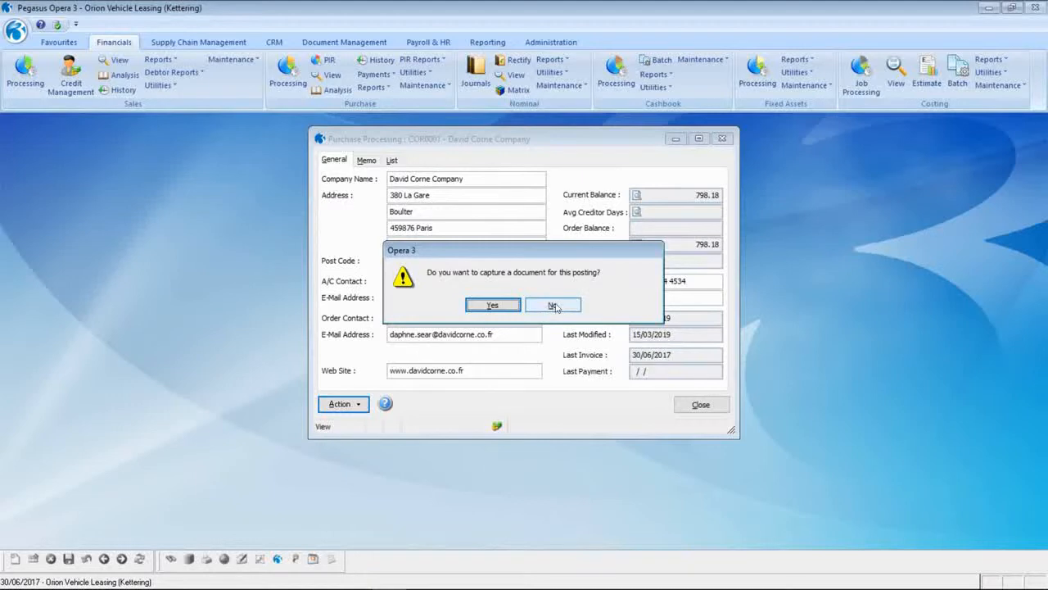
{"action": "left_click", "coordinate": [554, 306]}
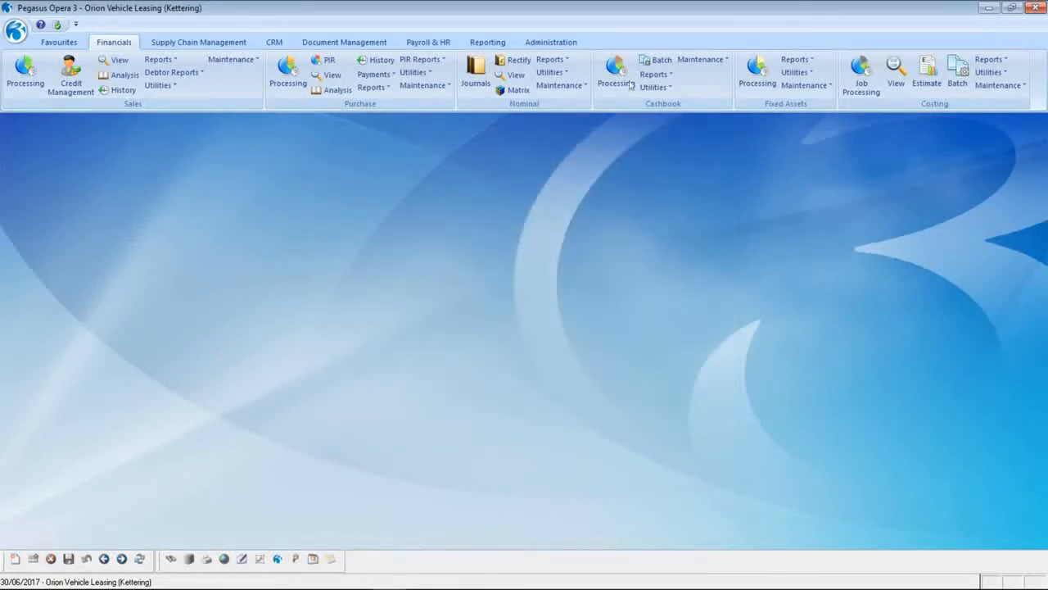
{"action": "left_click", "coordinate": [564, 43]}
{"action": "left_click", "coordinate": [107, 87]}
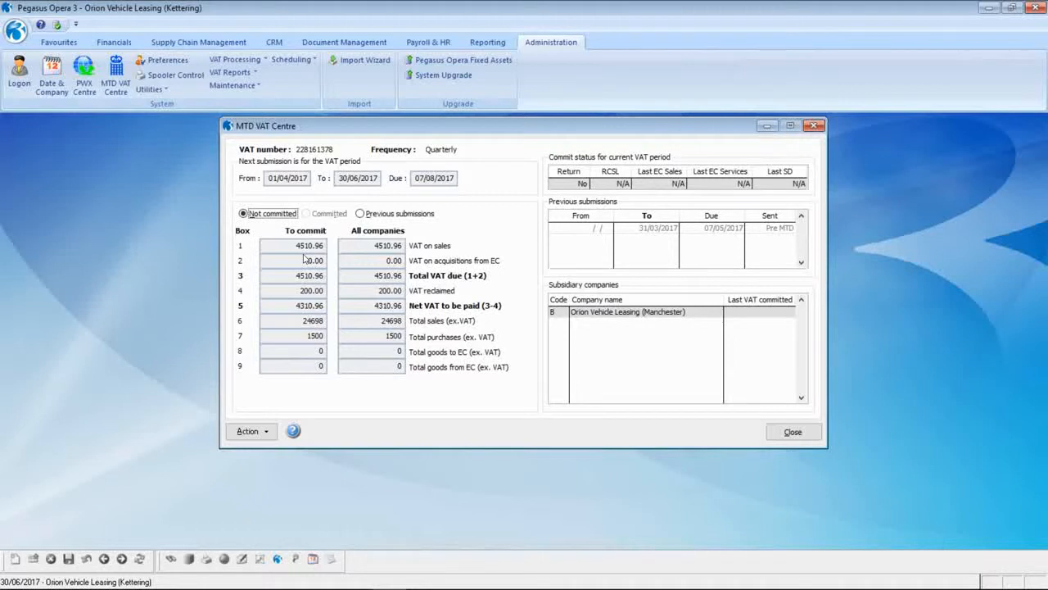
- Open the Adjust Uncommitted VAT form from the MTD VAT Centre's Action menu
{"action": "left_click", "coordinate": [246, 430]}
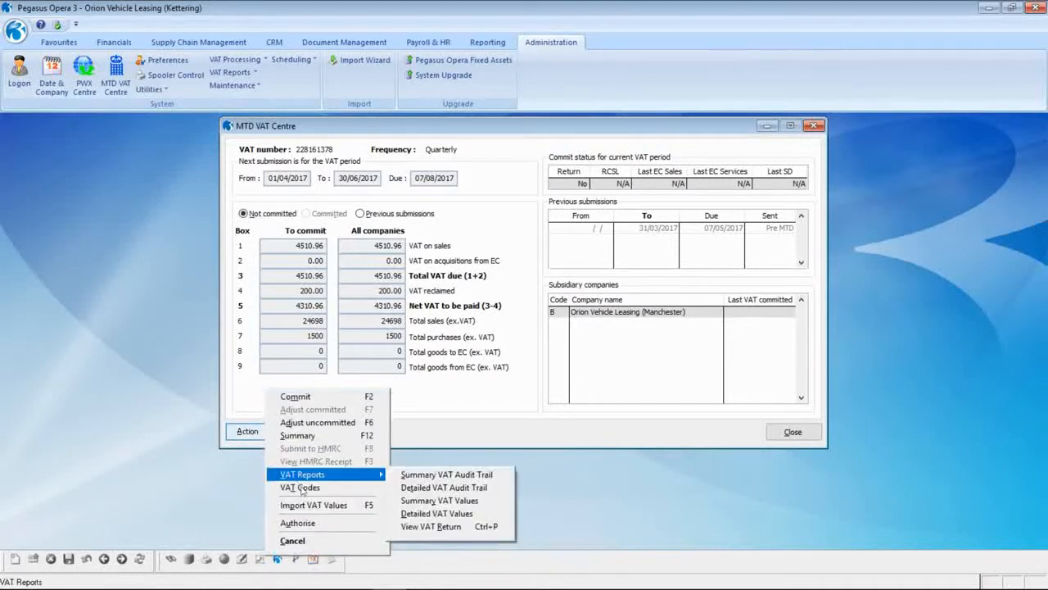
{"action": "left_click", "coordinate": [242, 392]}
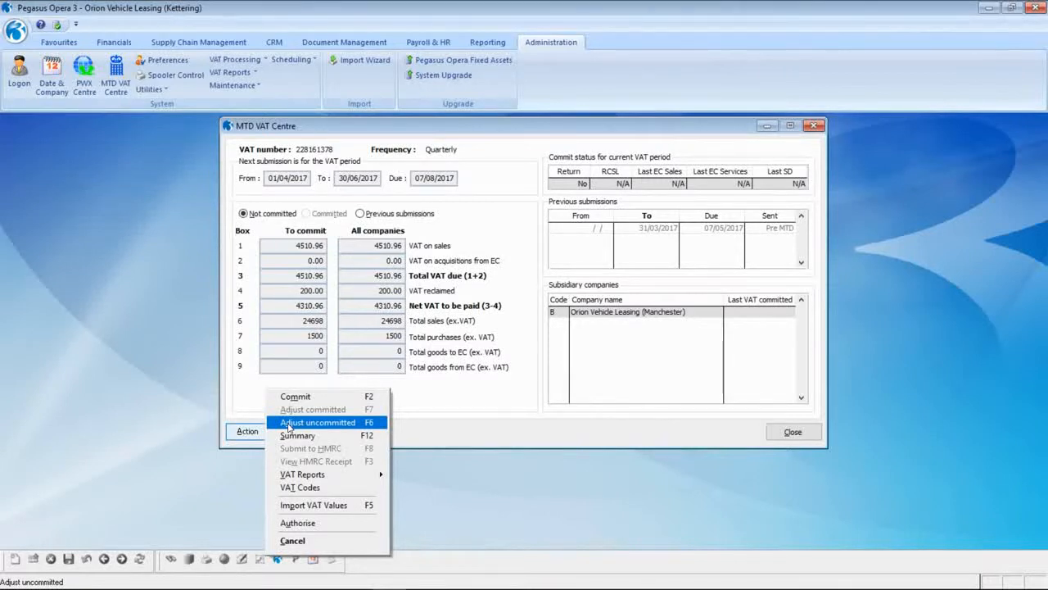
{"action": "left_click", "coordinate": [288, 424]}
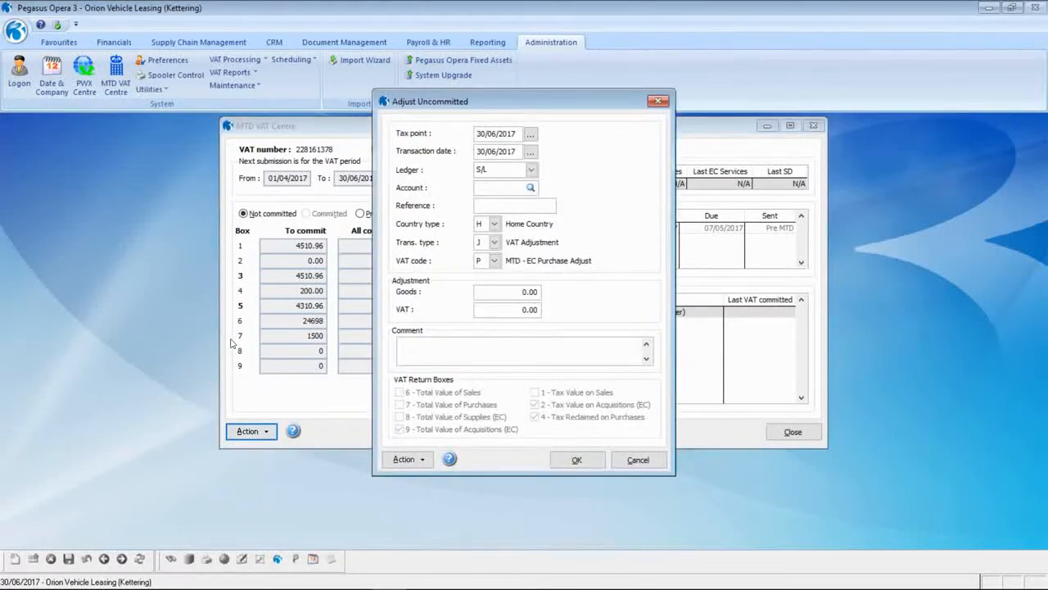
- Set the adjustment ledger to P/L and select the second supplier account starting with C
{"action": "left_click", "coordinate": [533, 169]}
{"action": "left_click", "coordinate": [499, 195]}
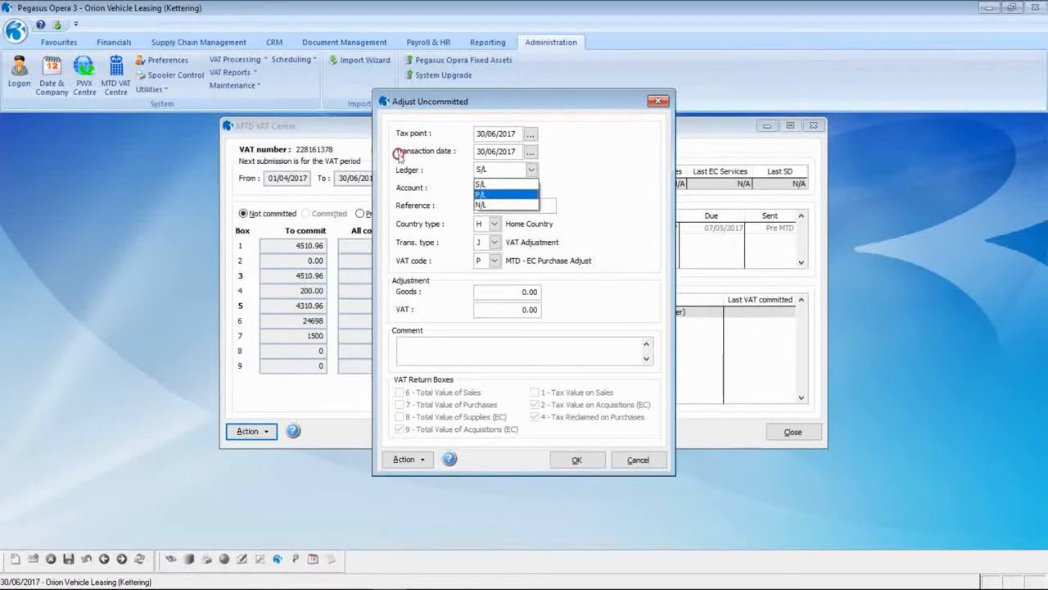
{"action": "type", "text": "C"}
{"action": "key", "text": "Tab"}
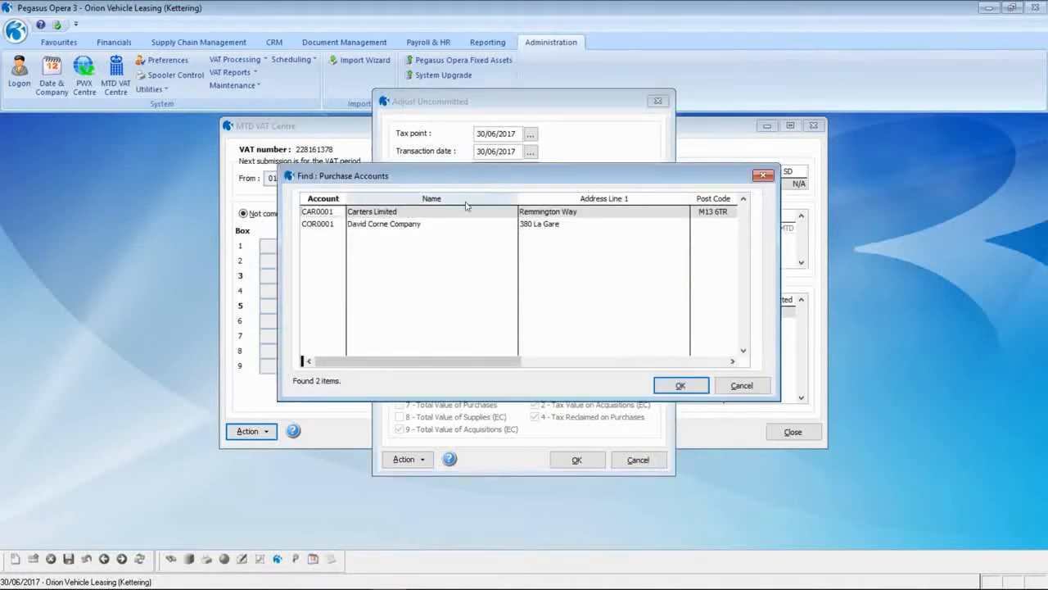
{"action": "left_click", "coordinate": [424, 224]}
{"action": "double_click", "coordinate": [537, 308]}
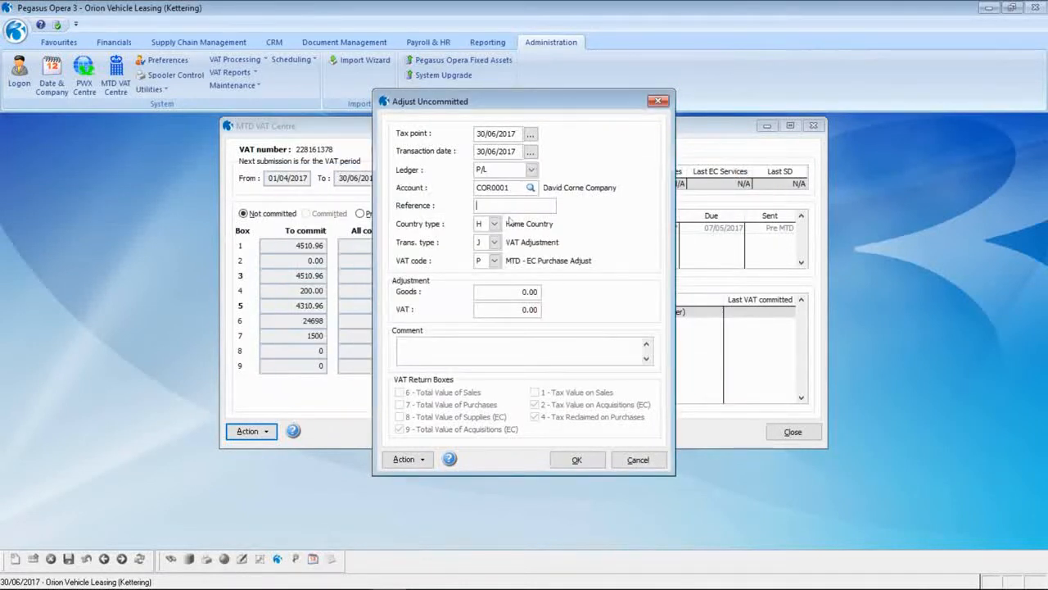
- Enter reference INV73000, goods 500.00, VAT 100.00 and an EC purchase adjustment comment, then post it
{"action": "type", "text": "INV73000"}
{"action": "left_click", "coordinate": [519, 292]}
{"action": "type", "text": "500"}
{"action": "key", "text": "Tab"}
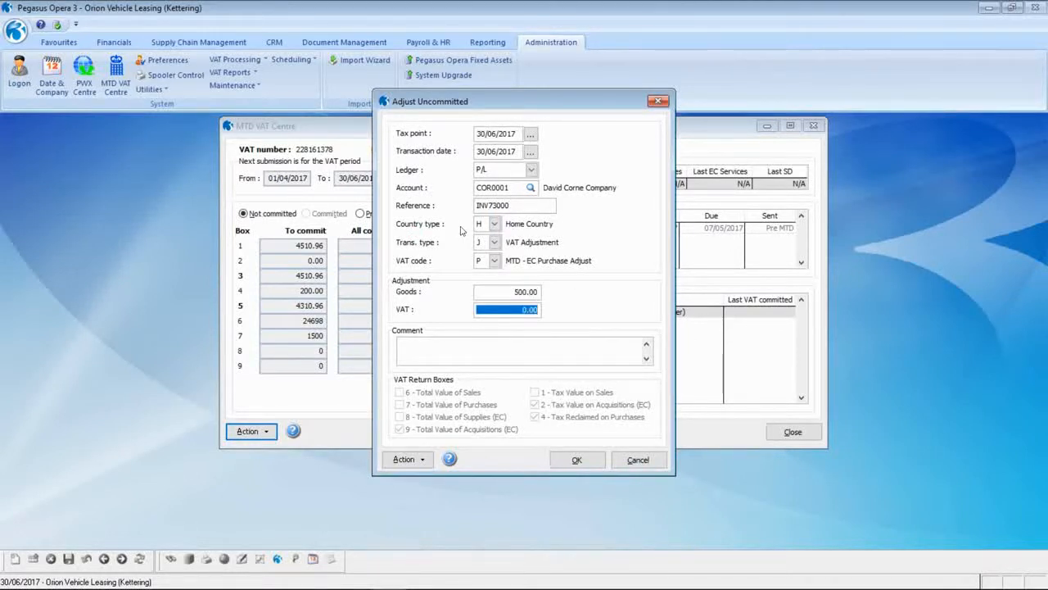
{"action": "type", "text": "100 ."}
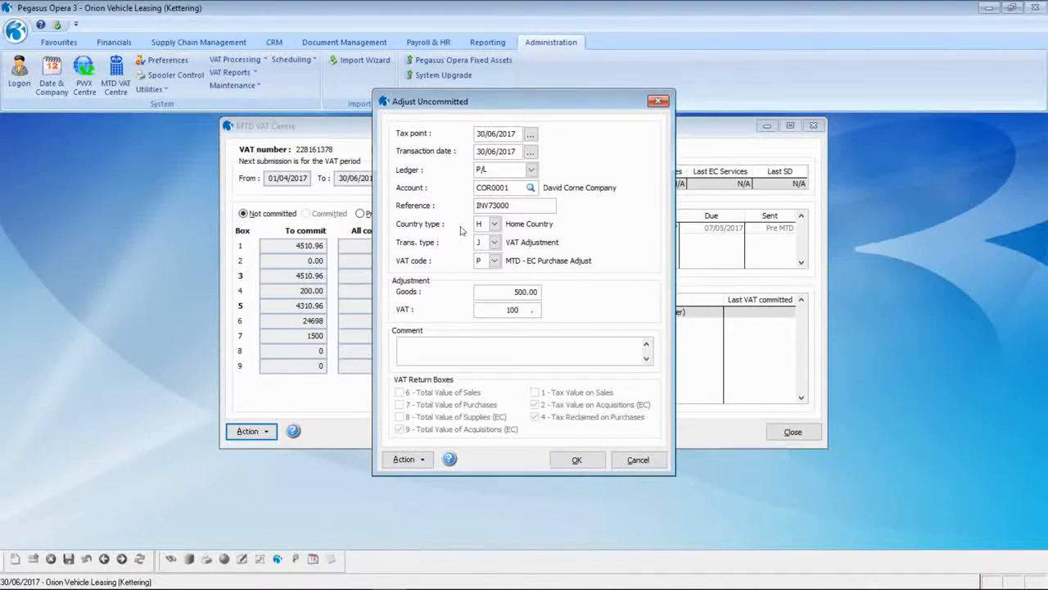
{"action": "key", "text": "Tab"}
{"action": "type", "text": "INV73000 - EC purc"}
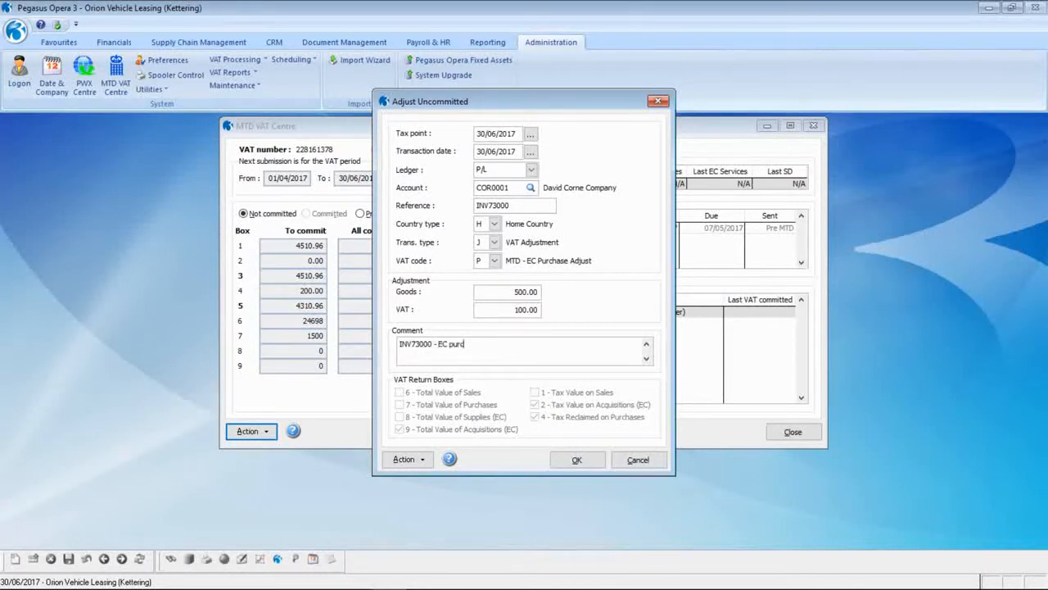
{"action": "type", "text": "hase adjust to VAT eturn"}
{"action": "key", "text": "Left"}
{"action": "key", "text": "Left"}
{"action": "key", "text": "Left"}
{"action": "key", "text": "Left"}
{"action": "key", "text": "Left"}
{"action": "type", "text": "R"}
{"action": "left_click", "coordinate": [577, 457]}
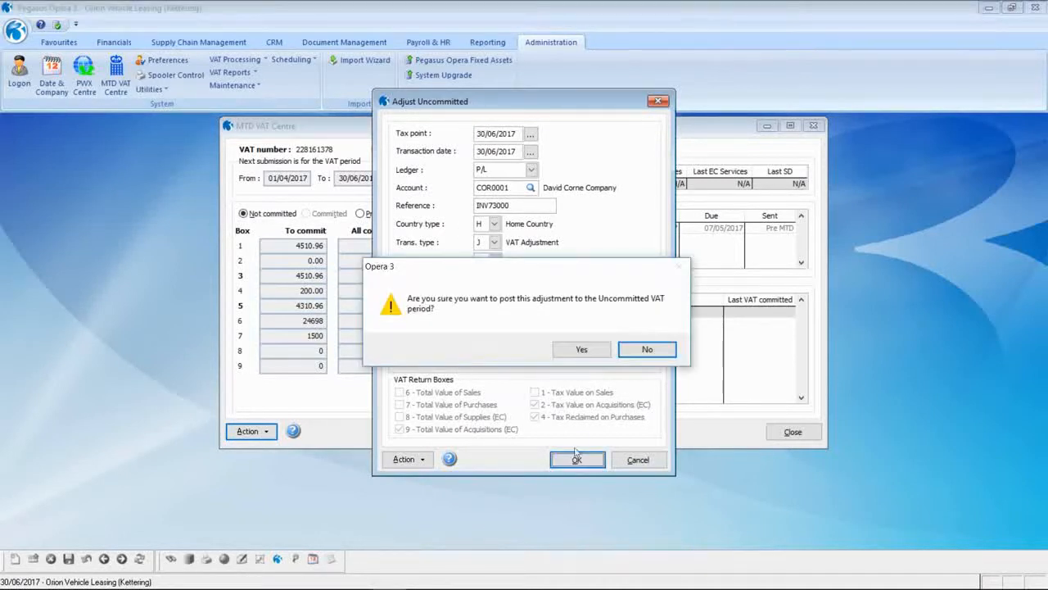
{"action": "left_click", "coordinate": [581, 349]}
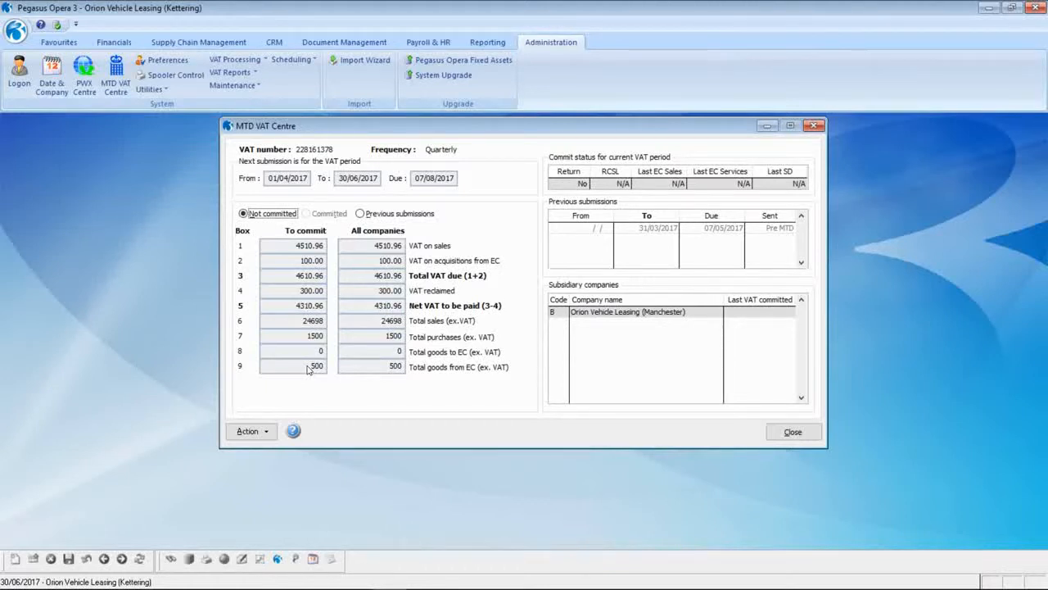
- Run the Detailed VAT Audit Trail report from the VAT Reports actions
{"action": "left_click", "coordinate": [247, 431]}
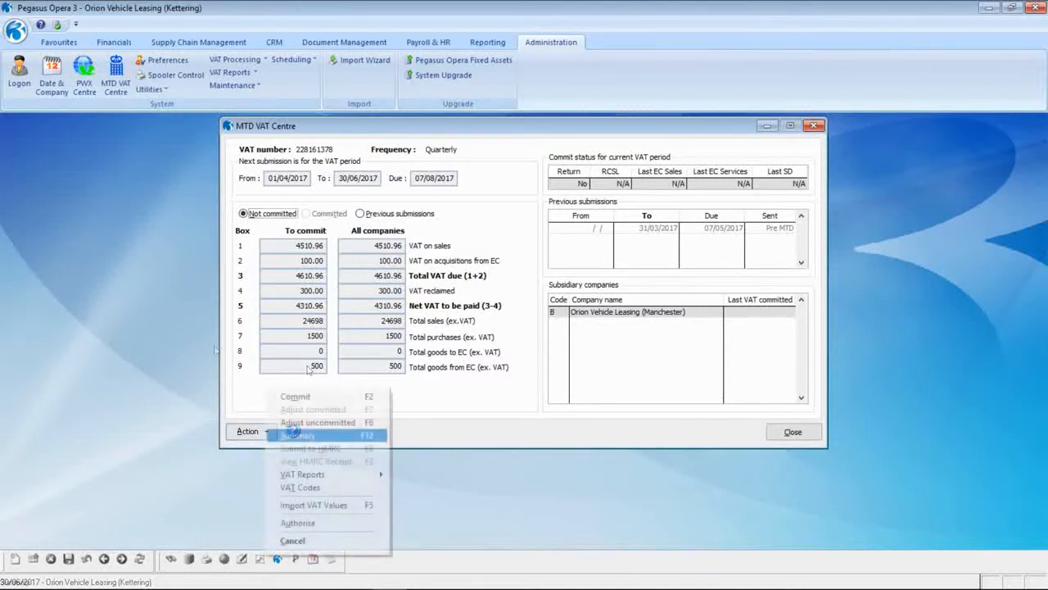
{"action": "mouse_move", "coordinate": [293, 475]}
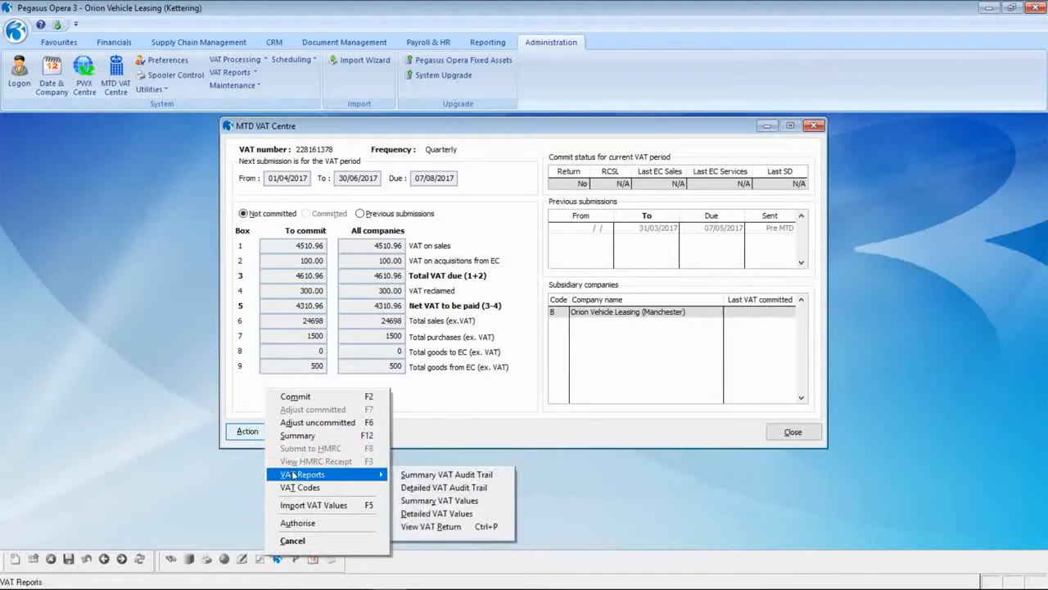
{"action": "left_click", "coordinate": [418, 489]}
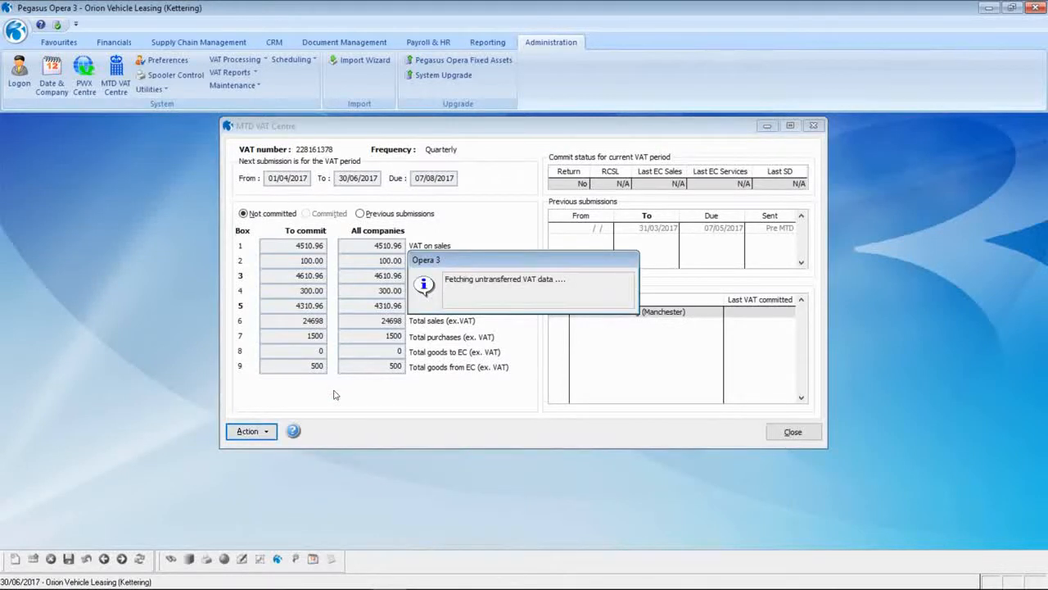
{"action": "left_click", "coordinate": [329, 150]}
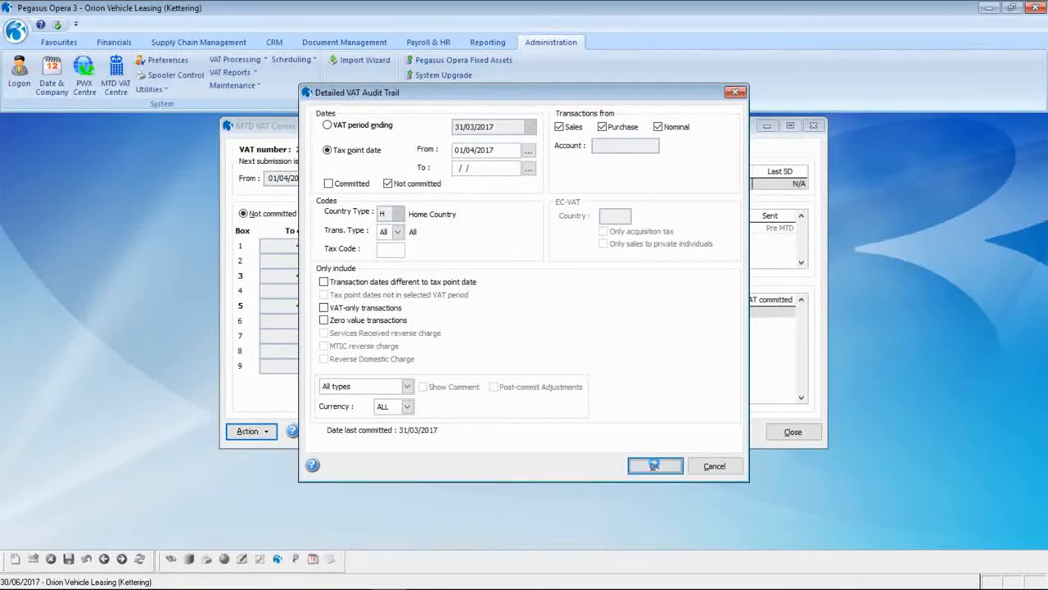
{"action": "left_click", "coordinate": [654, 466]}
{"action": "left_click", "coordinate": [566, 424]}
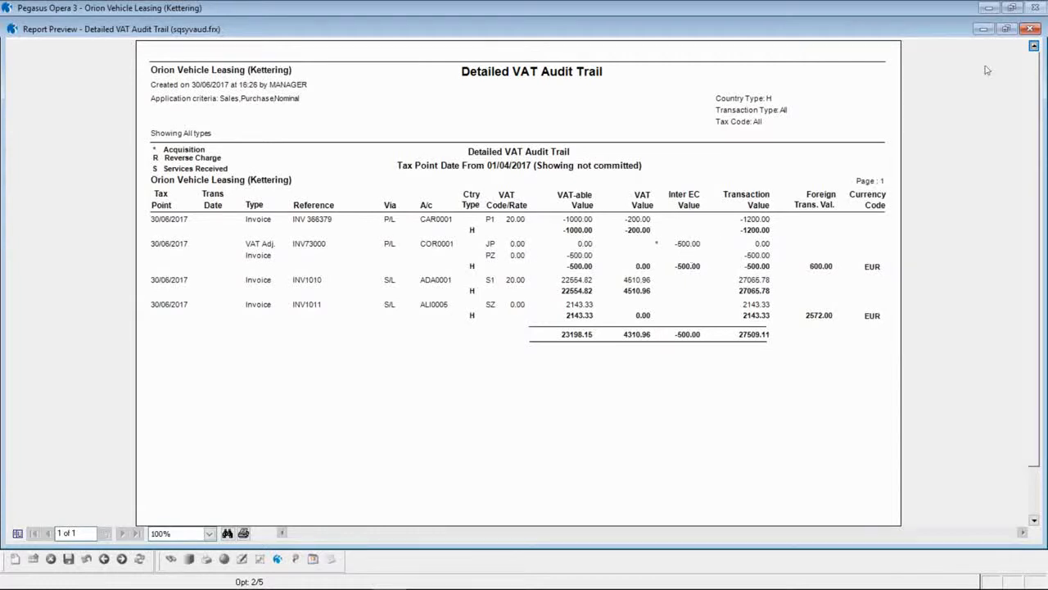
{"action": "left_click", "coordinate": [1032, 30]}
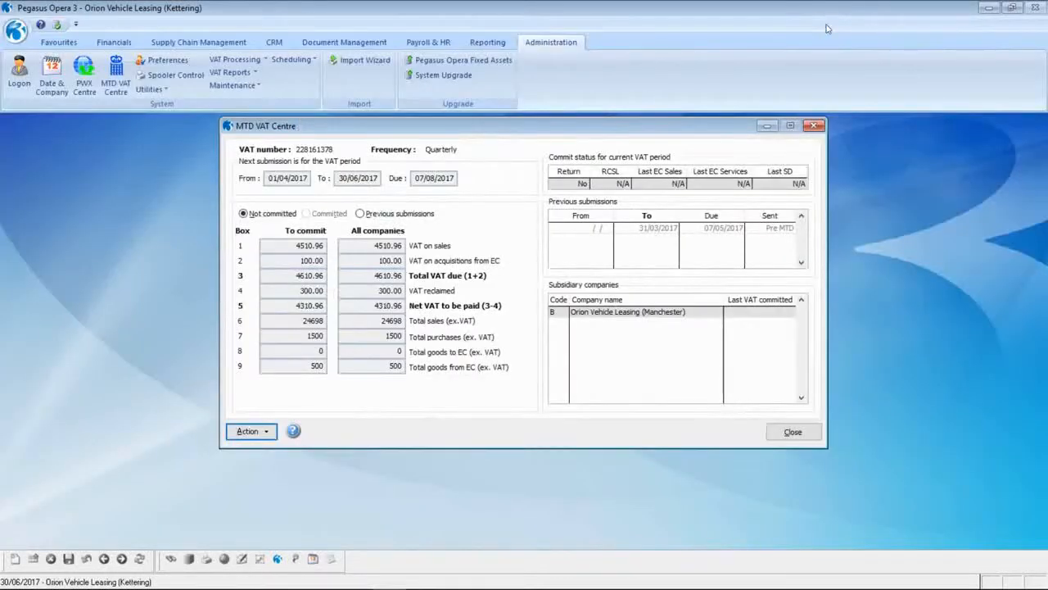
- Close Kettering's MTD VAT Centre window, keeping the posted EC adjustment
{"action": "left_click", "coordinate": [814, 435]}
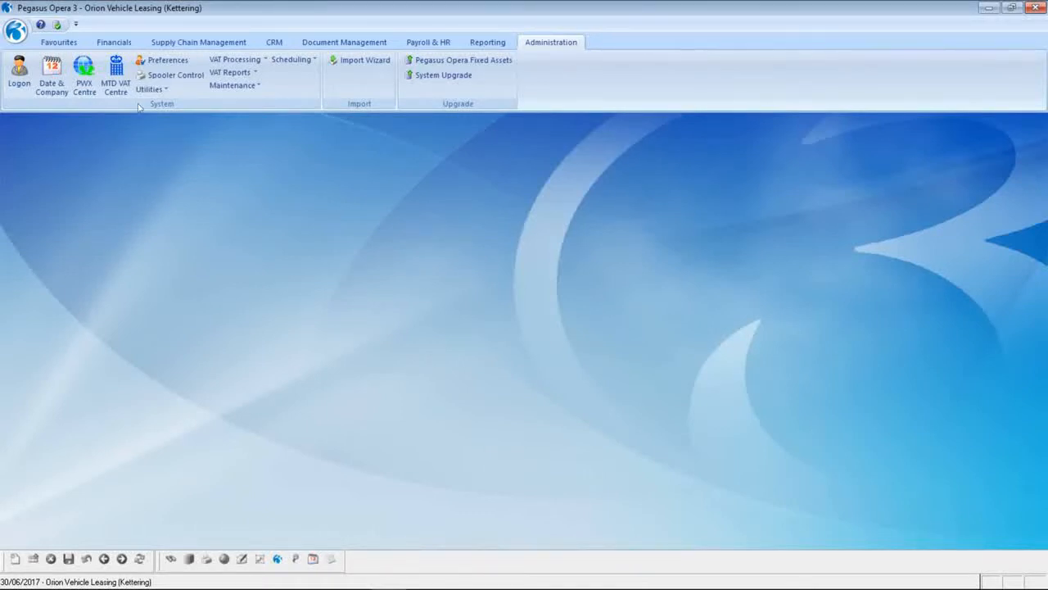
- Switch the working company to Orion Vehicle Leasing (Manchester) in Date and Company settings
{"action": "left_click", "coordinate": [15, 30]}
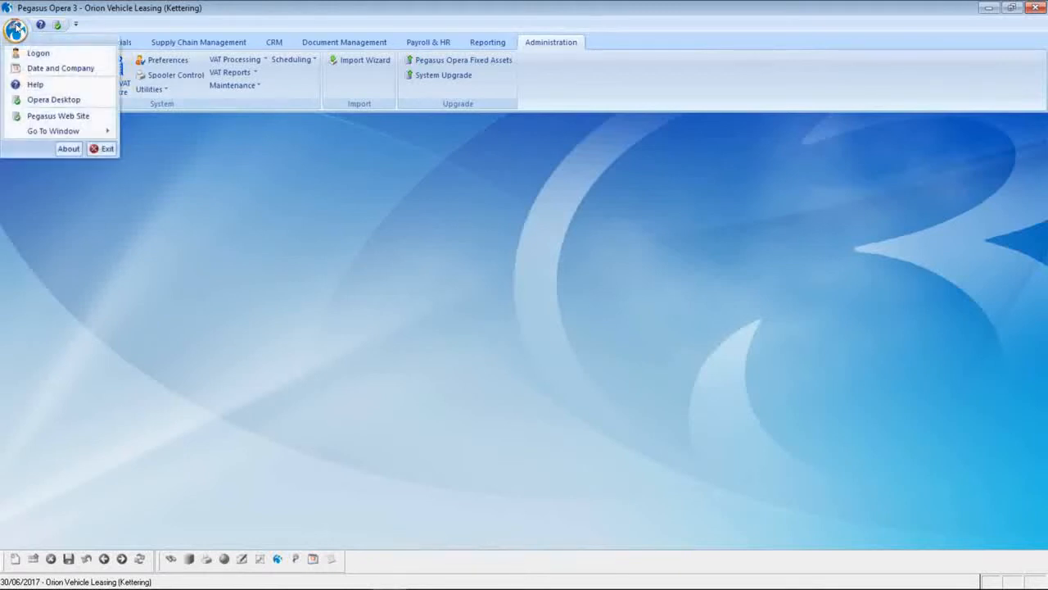
{"action": "left_click", "coordinate": [49, 68]}
{"action": "left_click", "coordinate": [533, 288]}
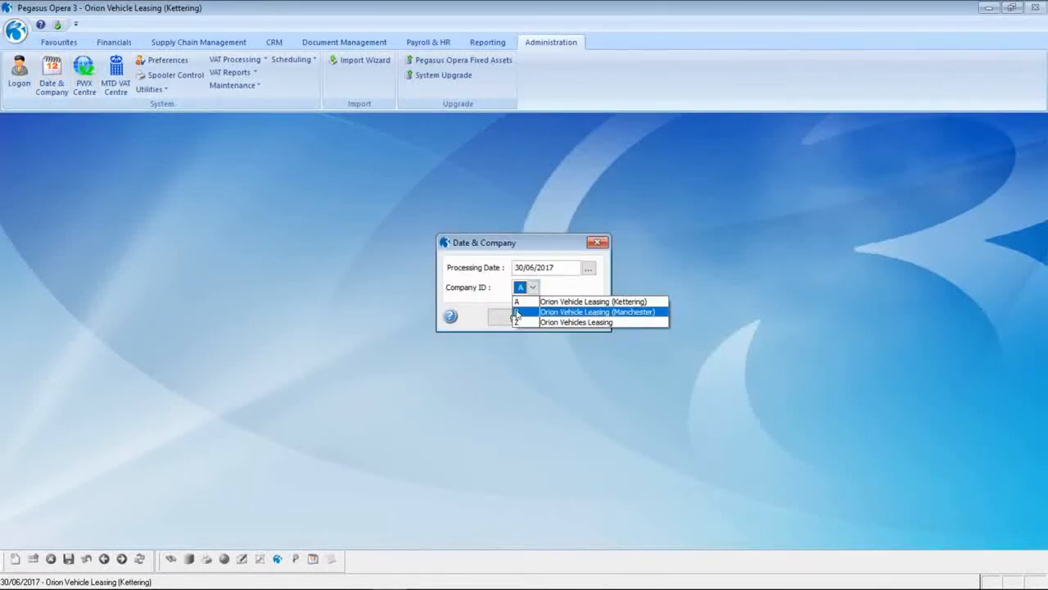
{"action": "left_click", "coordinate": [515, 314]}
{"action": "left_click", "coordinate": [514, 317]}
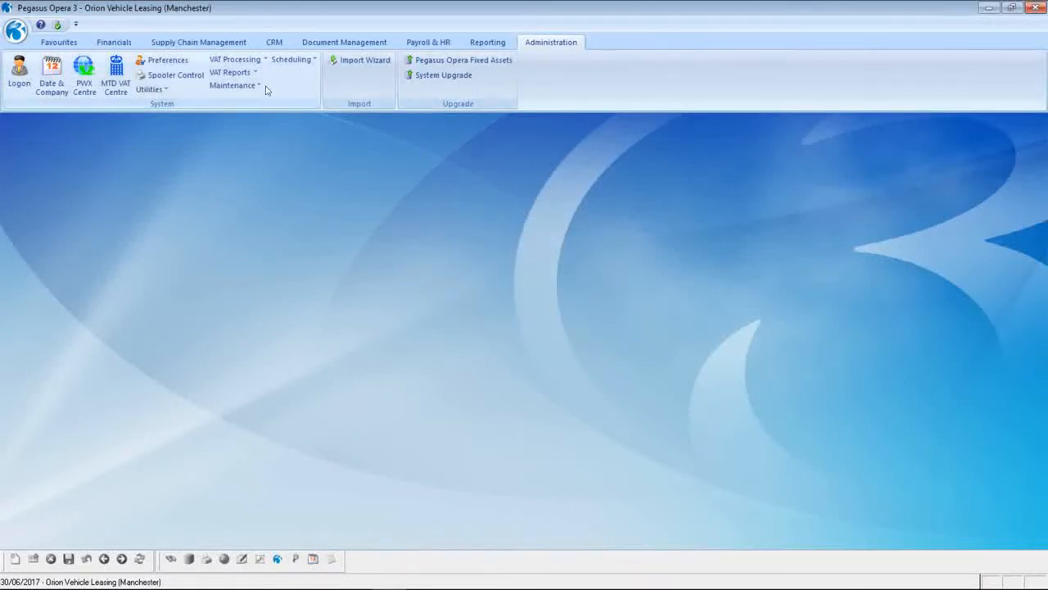
{"action": "left_click", "coordinate": [238, 85]}
{"action": "left_click", "coordinate": [261, 145]}
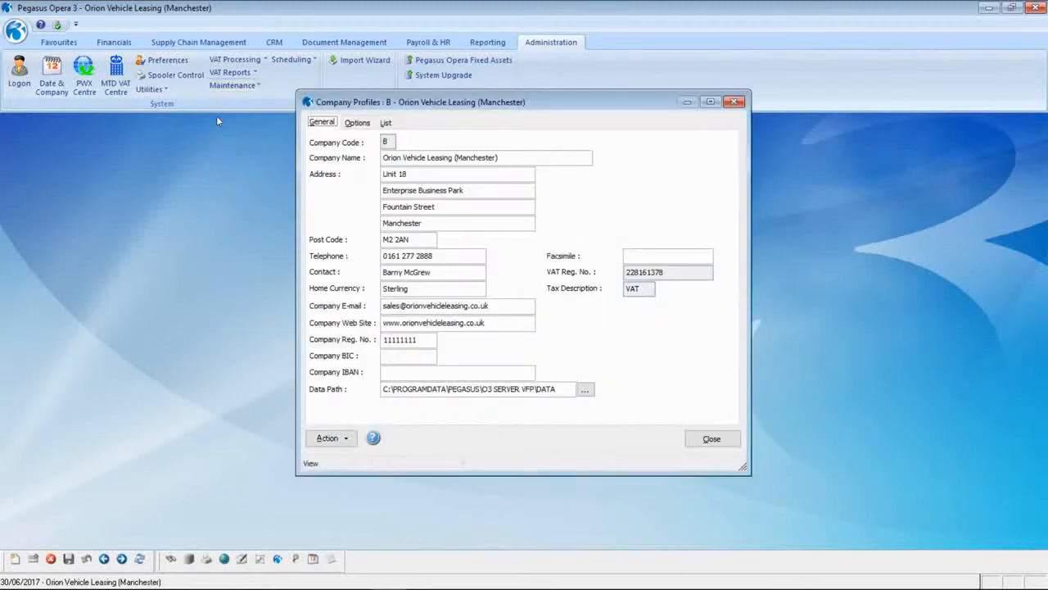
{"action": "left_click", "coordinate": [357, 122]}
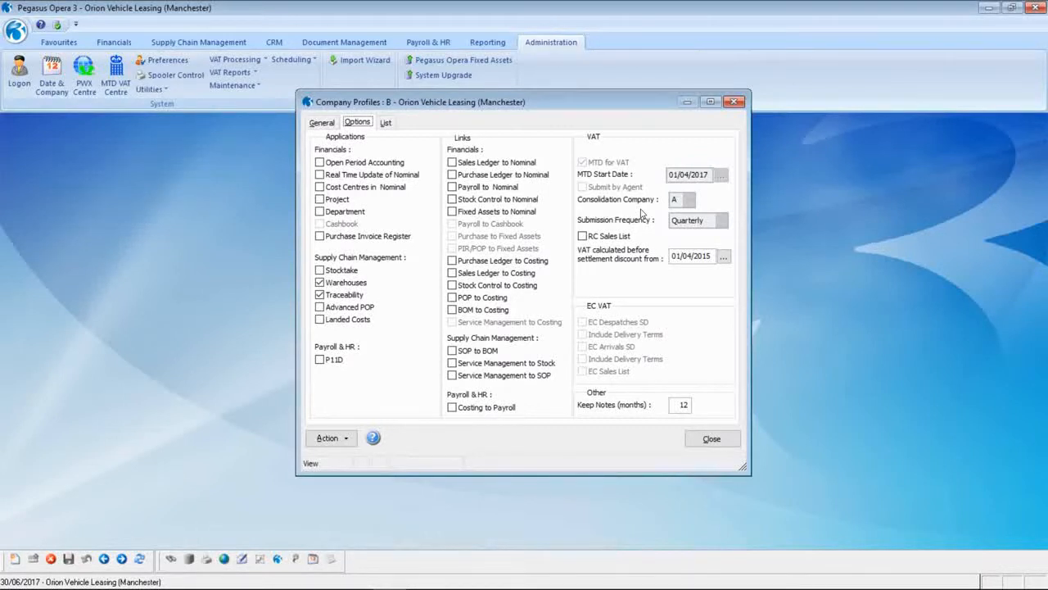
{"action": "left_click", "coordinate": [712, 439]}
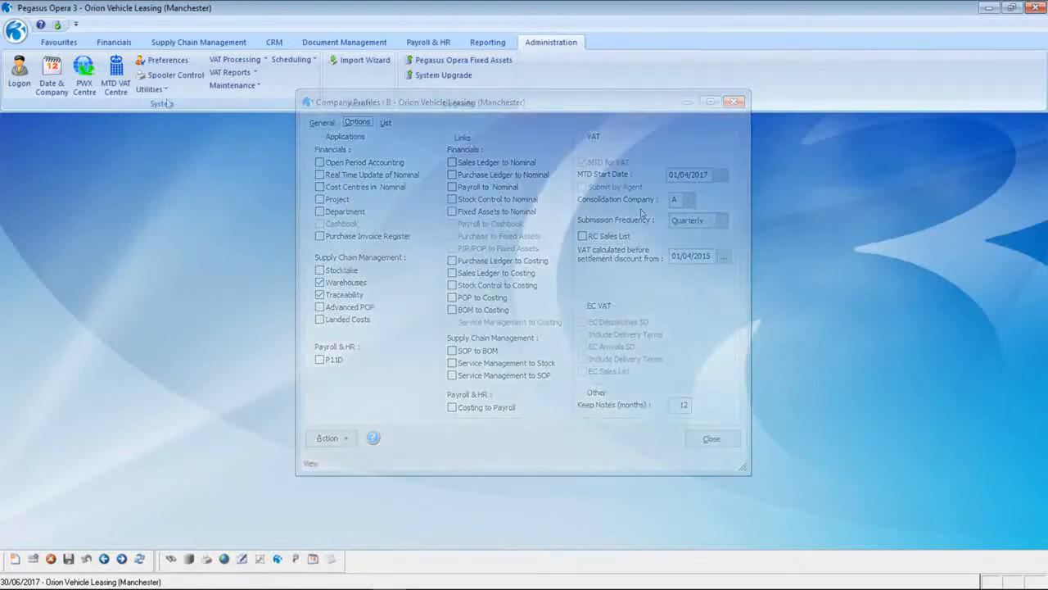
- Switch the active company back to Kettering (company A) via Date and Company
{"action": "left_click", "coordinate": [15, 30]}
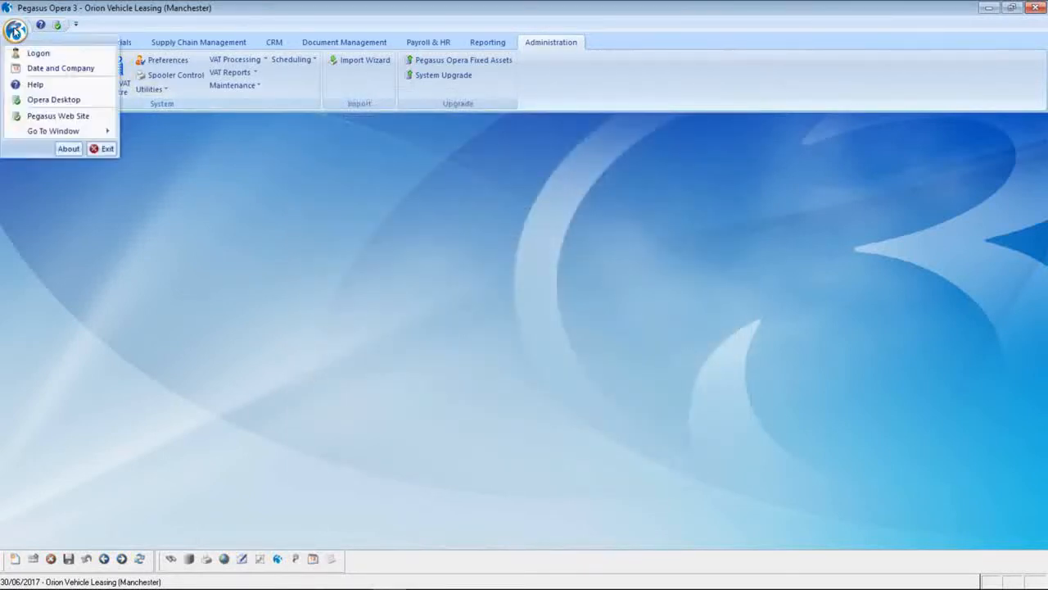
{"action": "left_click", "coordinate": [41, 68]}
{"action": "left_click", "coordinate": [530, 287]}
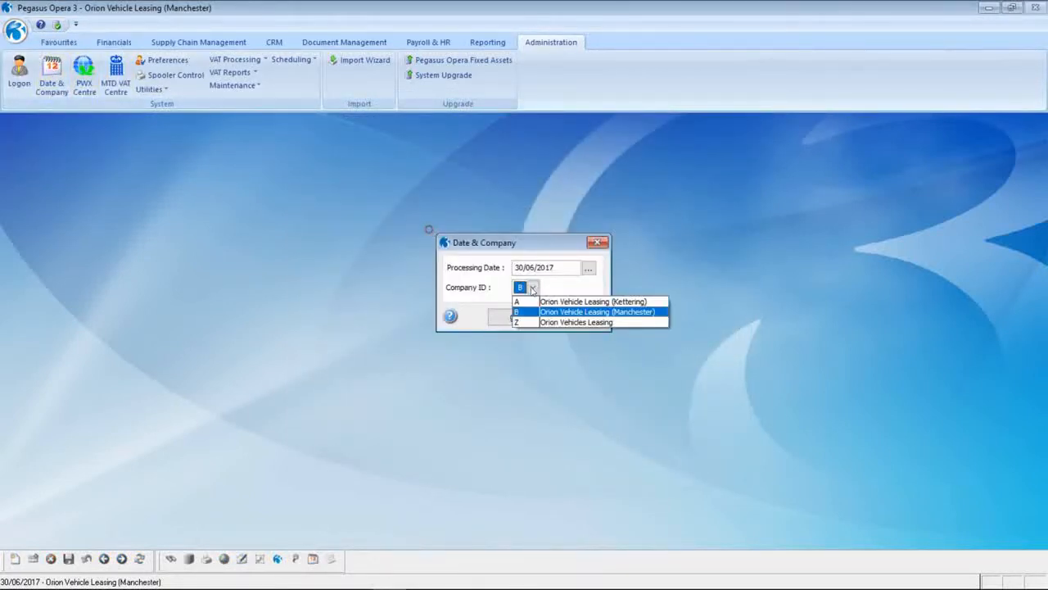
{"action": "left_click", "coordinate": [526, 305]}
{"action": "key", "text": "Return"}
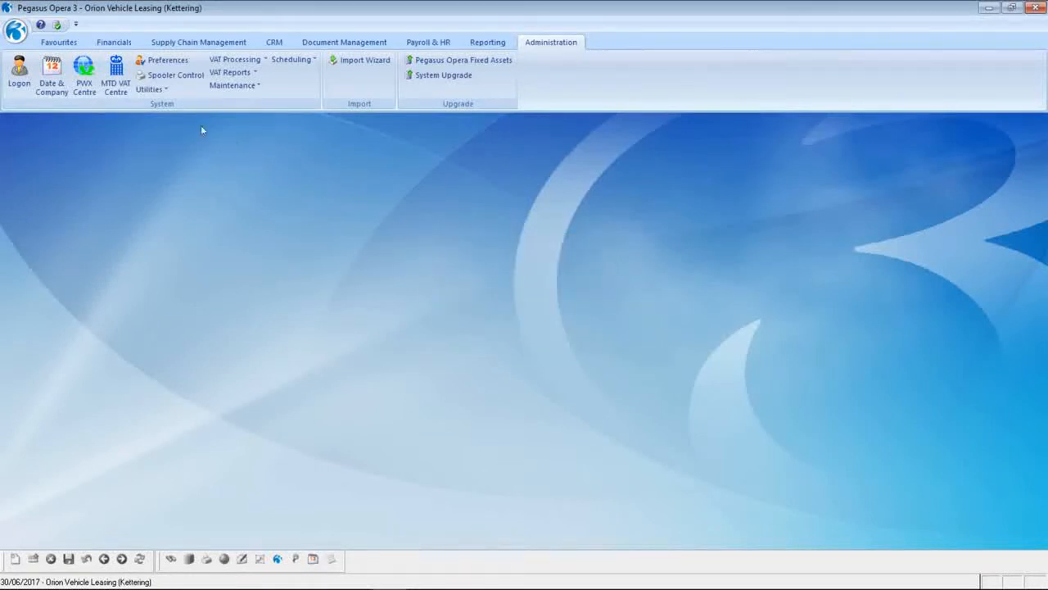
- Open Kettering's MTD VAT Centre and show the 30/06/2017 VAT period summary
{"action": "left_click", "coordinate": [102, 65]}
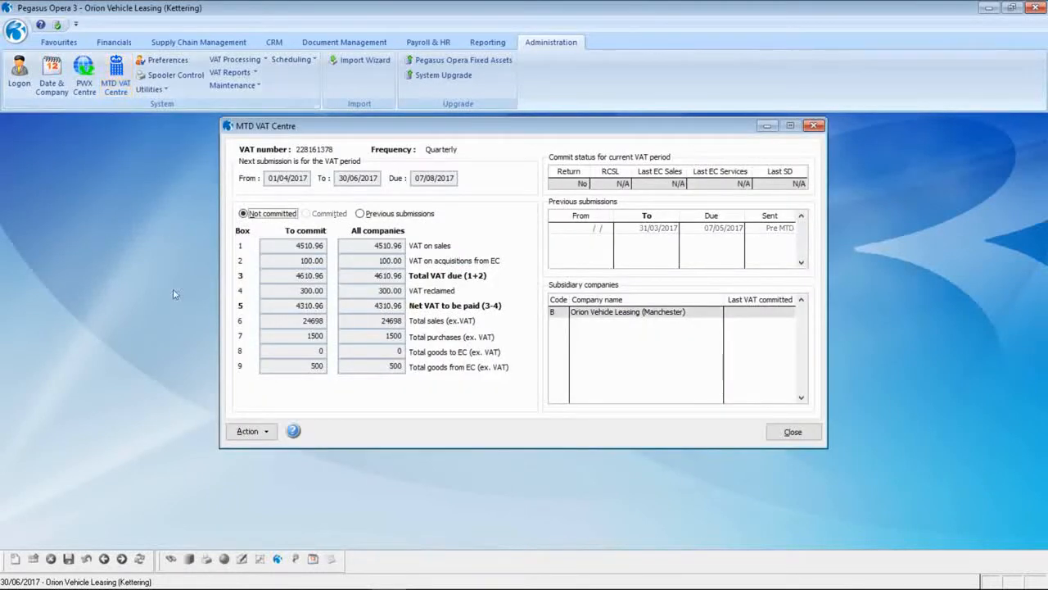
{"action": "left_click", "coordinate": [251, 431]}
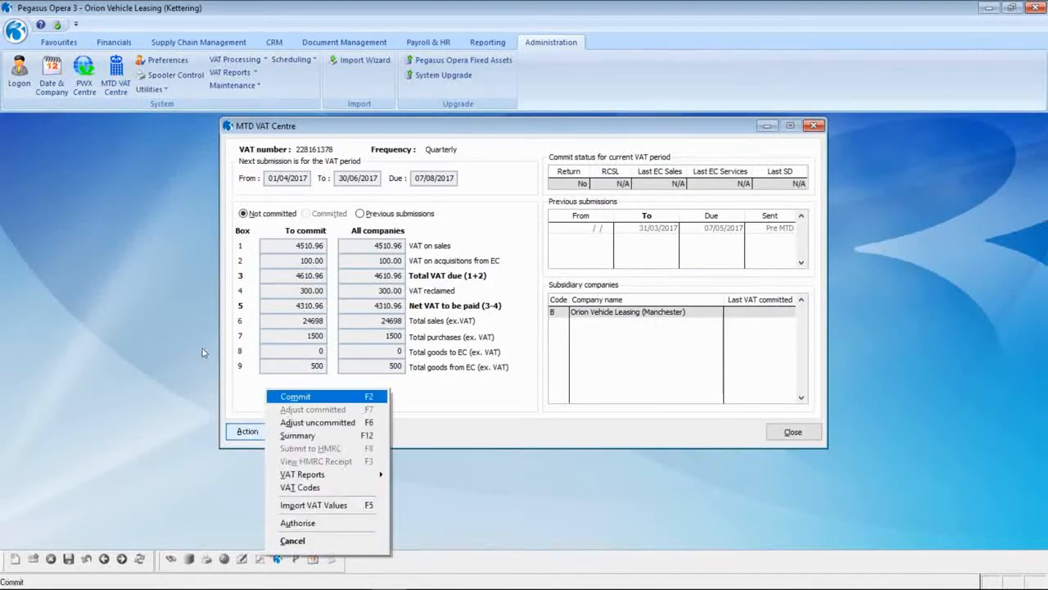
{"action": "key", "text": "Down"}
{"action": "key", "text": "Down"}
{"action": "key", "text": "Return"}
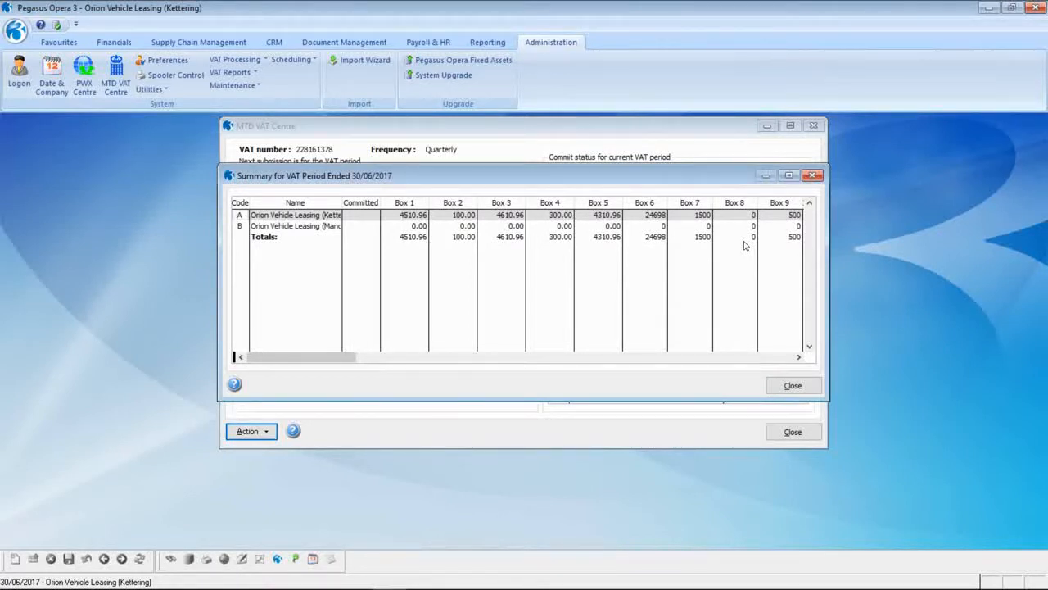
- Close the VAT period summary, browse the VAT Reports list, then leave Kettering's MTD VAT Centre
{"action": "left_click", "coordinate": [793, 384]}
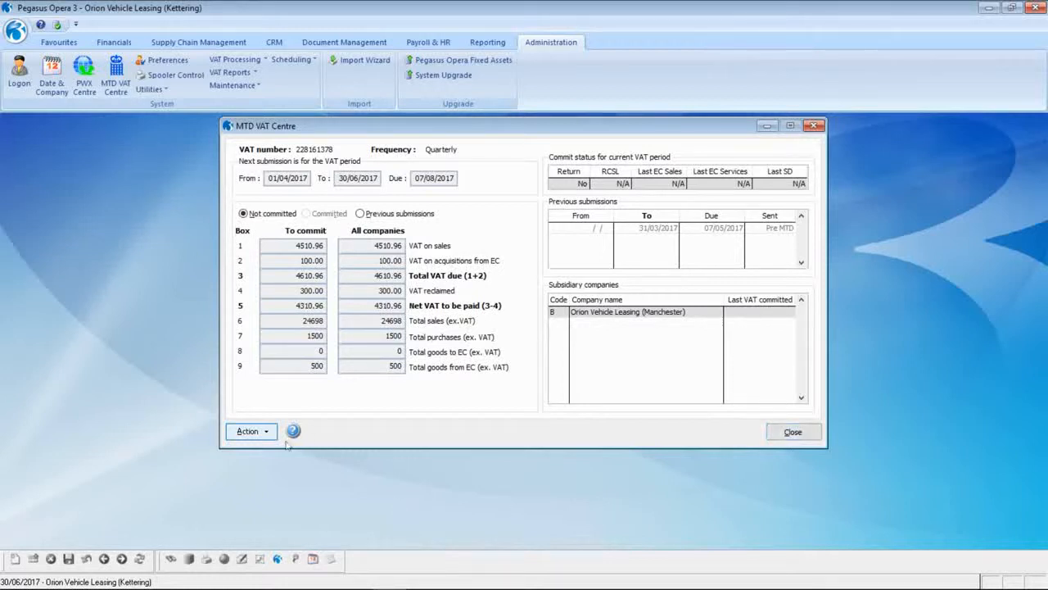
{"action": "left_click", "coordinate": [256, 432]}
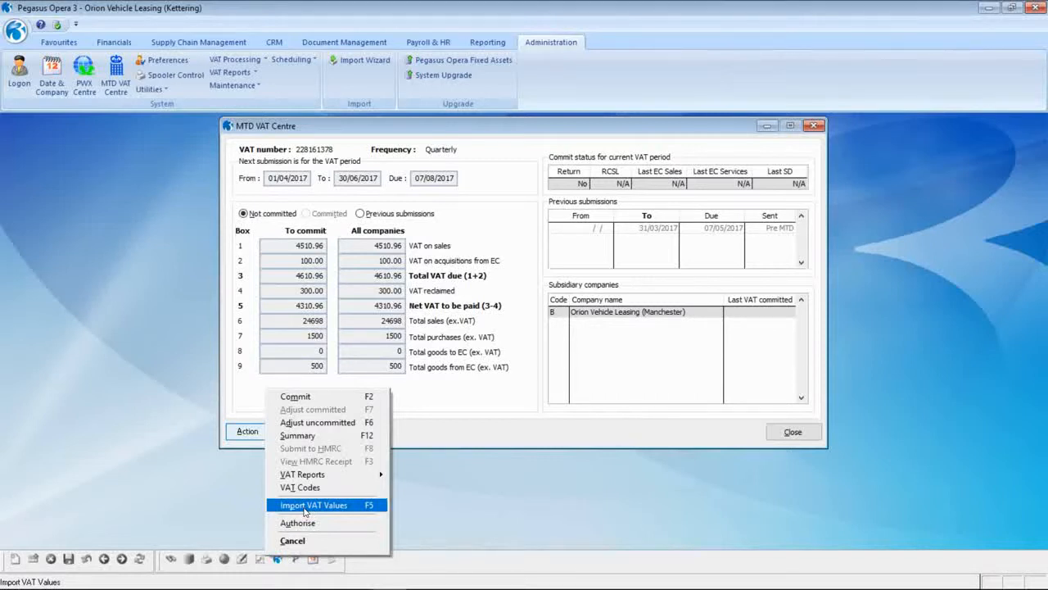
{"action": "left_click", "coordinate": [302, 474]}
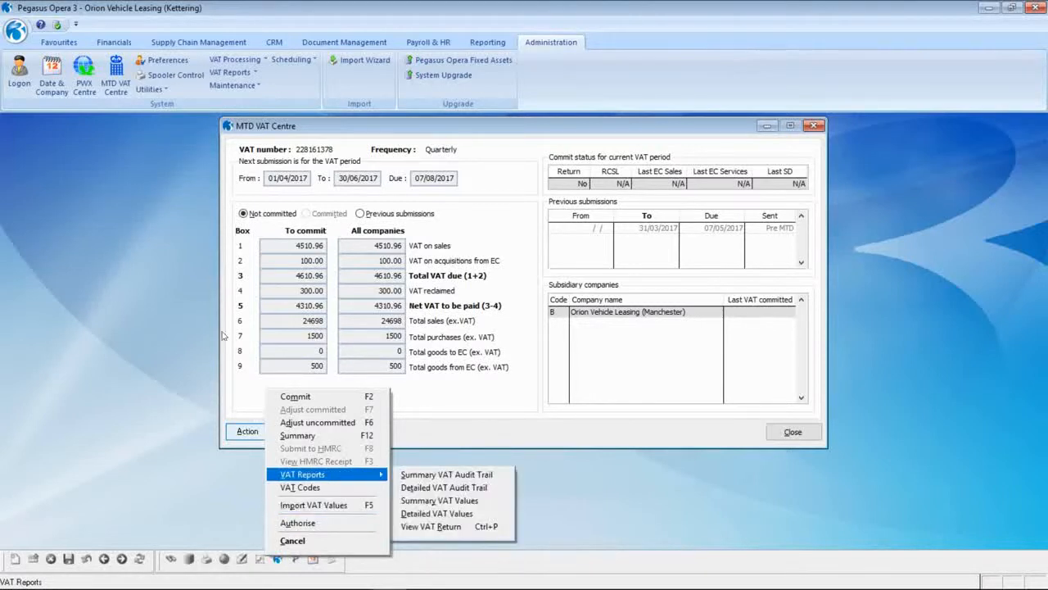
{"action": "key", "text": "Escape"}
{"action": "key", "text": "Escape"}
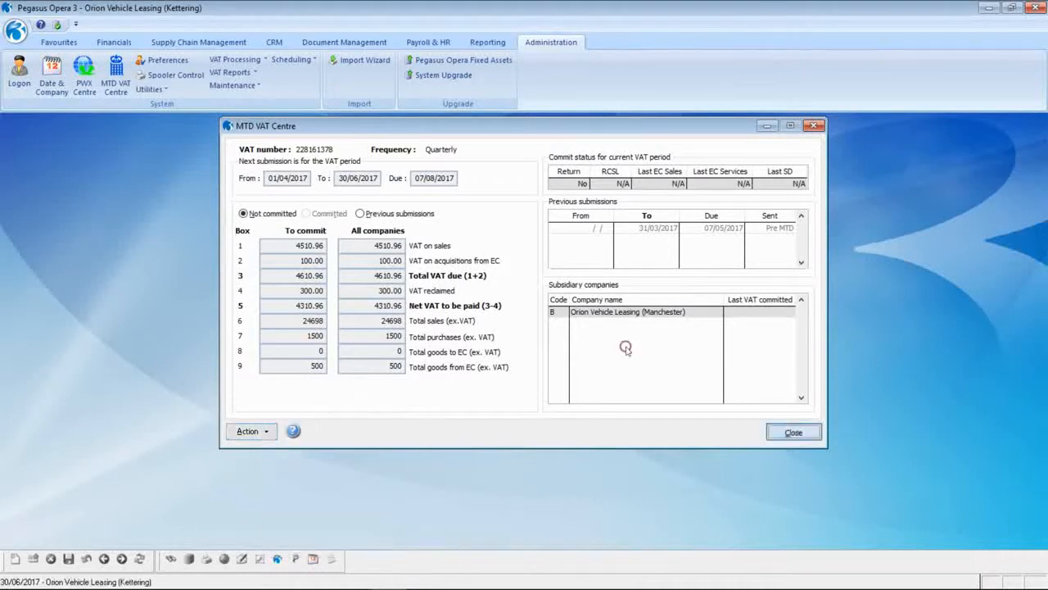
{"action": "left_click", "coordinate": [15, 30]}
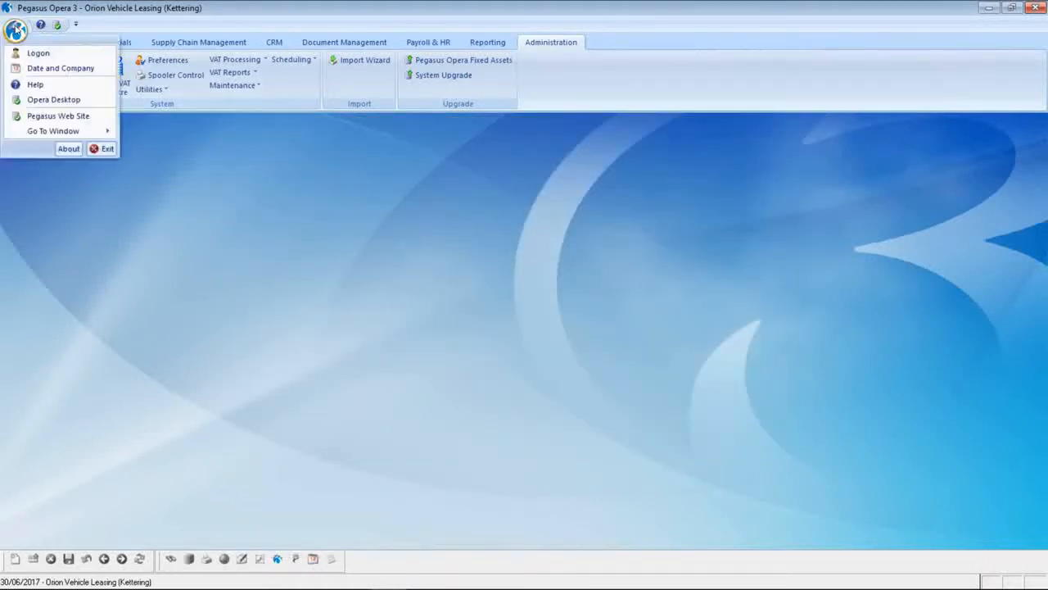
- Switch the active company to Manchester (company B) via Date and Company
{"action": "left_click", "coordinate": [57, 68]}
{"action": "left_click", "coordinate": [532, 290]}
{"action": "left_click", "coordinate": [557, 309]}
{"action": "left_click", "coordinate": [516, 319]}
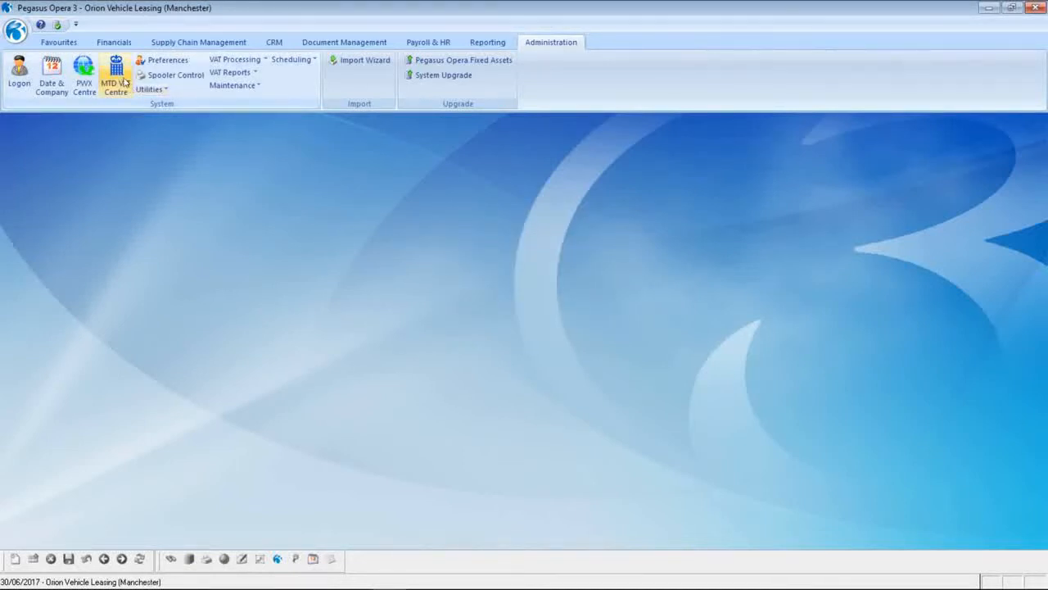
- Open Manchester's MTD VAT Centre and start the Import VAT Values wizard
{"action": "left_click", "coordinate": [96, 61]}
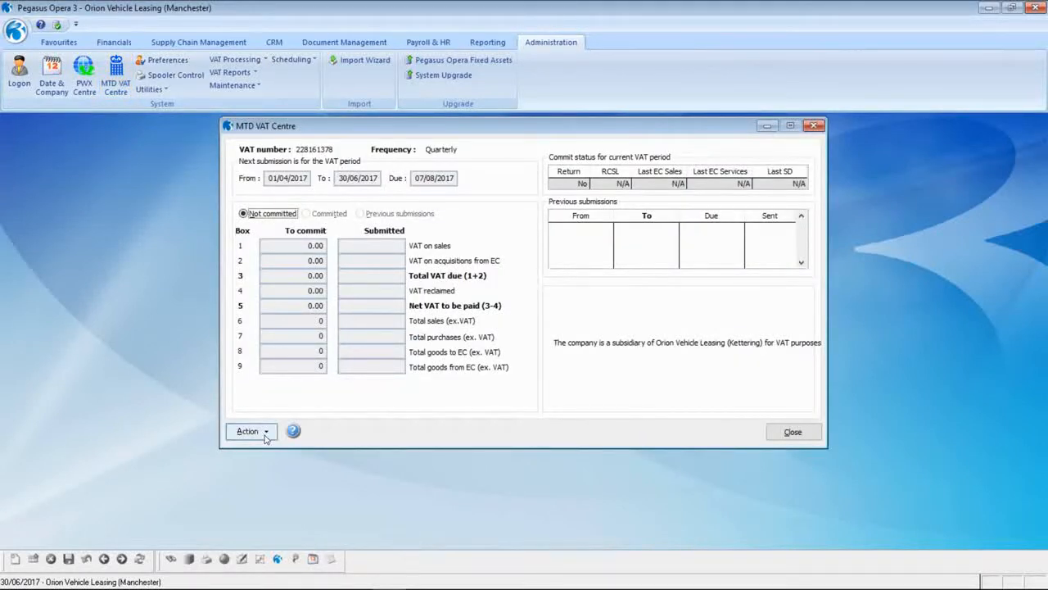
{"action": "left_click", "coordinate": [248, 431]}
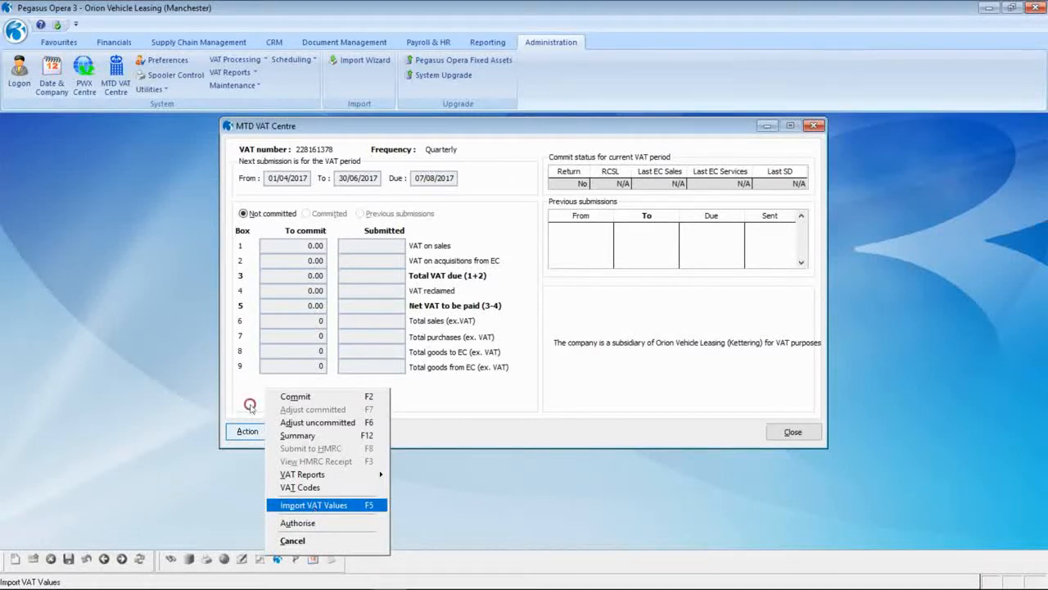
{"action": "left_click", "coordinate": [313, 506]}
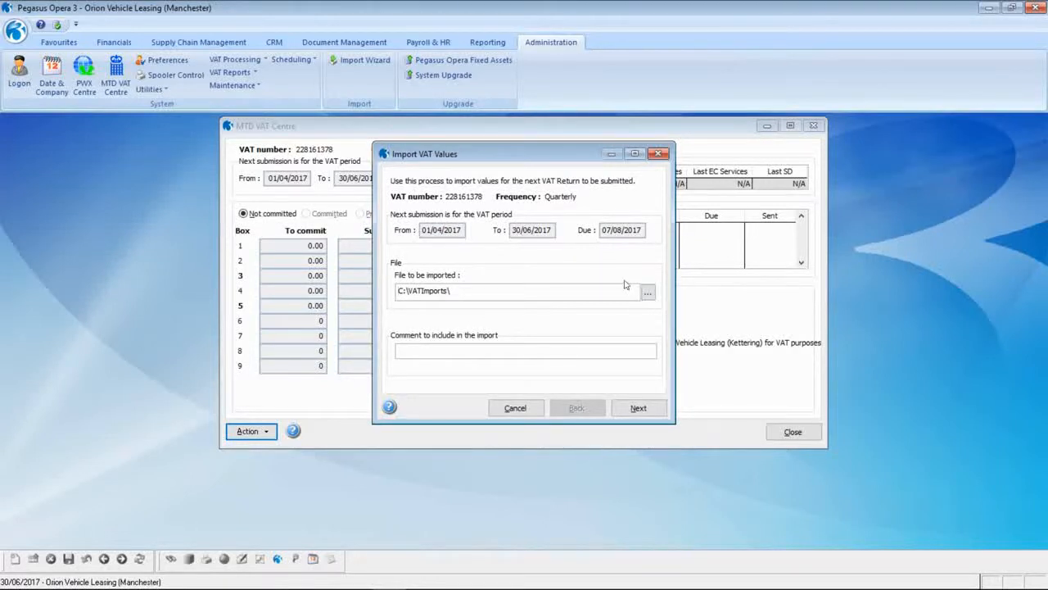
- Choose 2017_Q2_AprJun.csv, comment 'Import VAT Return from Orion Vehicle Leasing (Manchester)', and advance to the summary
{"action": "left_click", "coordinate": [648, 293]}
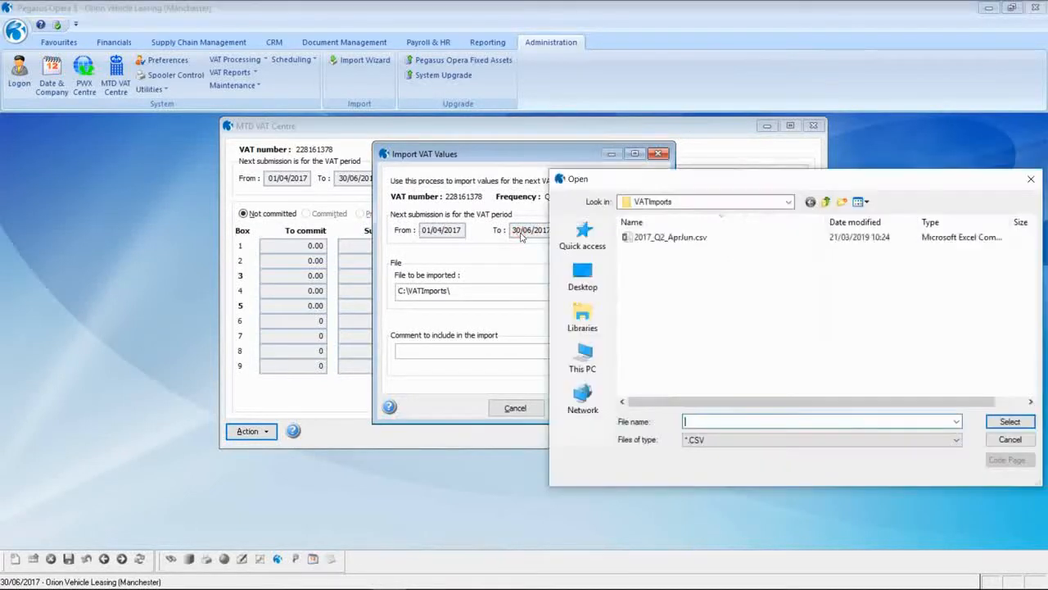
{"action": "left_click", "coordinate": [649, 242]}
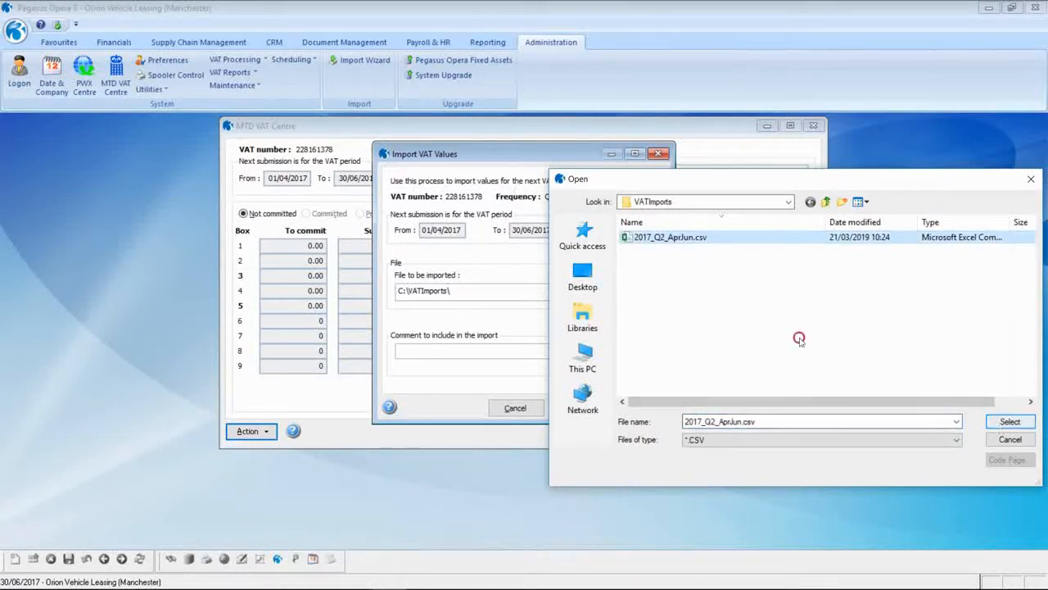
{"action": "key", "text": "Return"}
{"action": "left_click", "coordinate": [429, 351]}
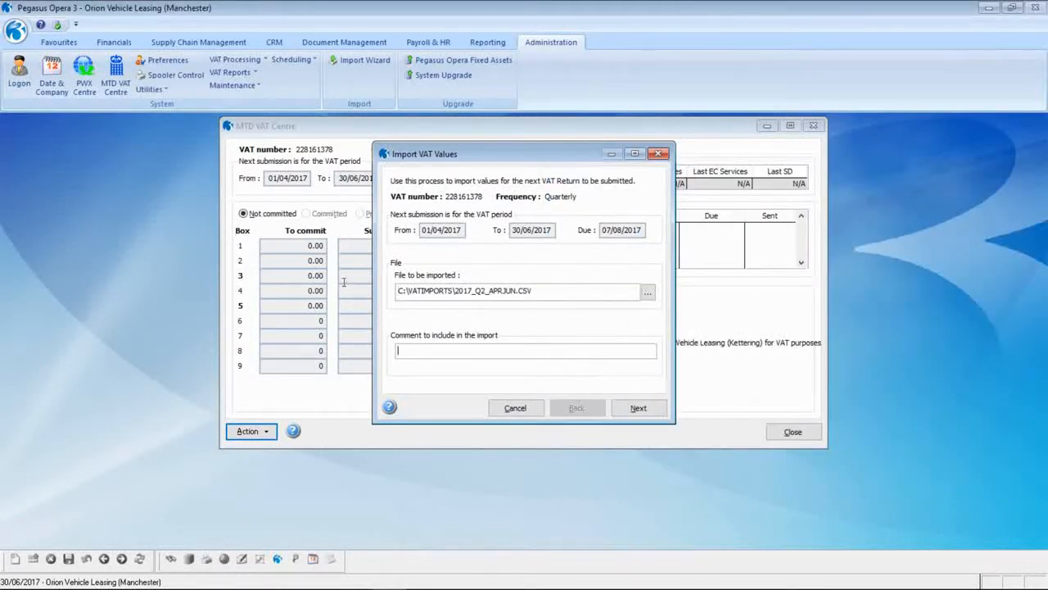
{"action": "type", "text": "Import VAT Return from Orion Vehic"}
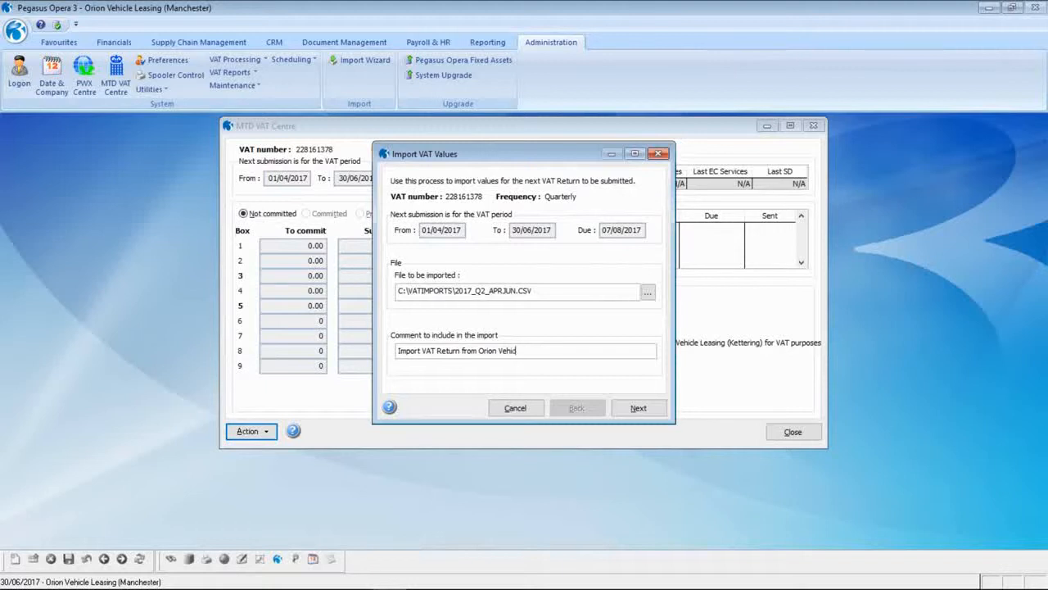
{"action": "type", "text": "le Leasing (Manchester)"}
{"action": "left_click", "coordinate": [631, 408]}
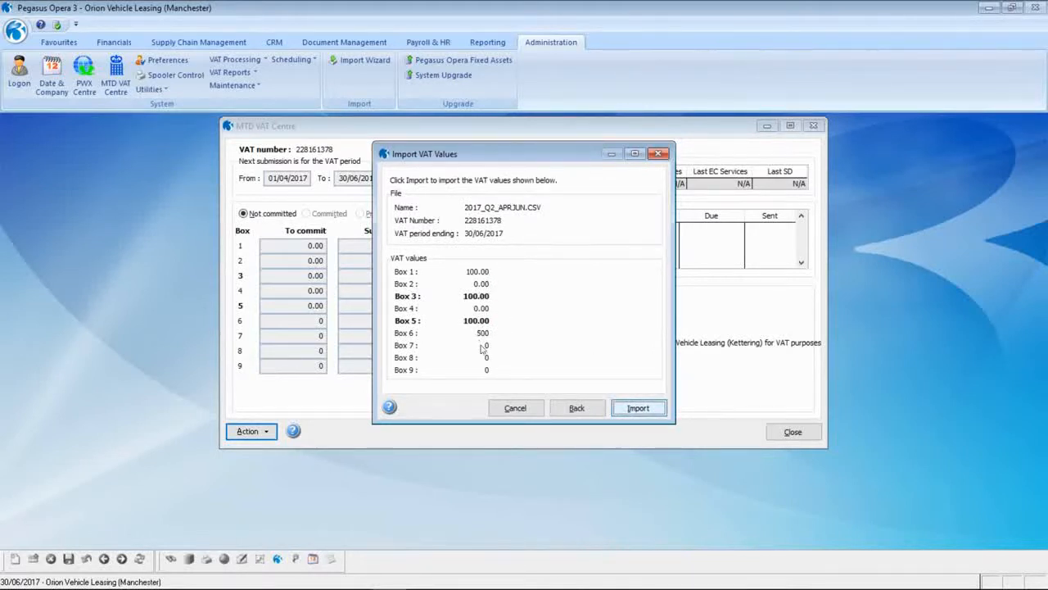
- Import Manchester's VAT values (boxes 1, 3, 5 at 100.00, box 6 500), previewing the report on screen
{"action": "left_click", "coordinate": [639, 407]}
{"action": "left_click", "coordinate": [575, 423]}
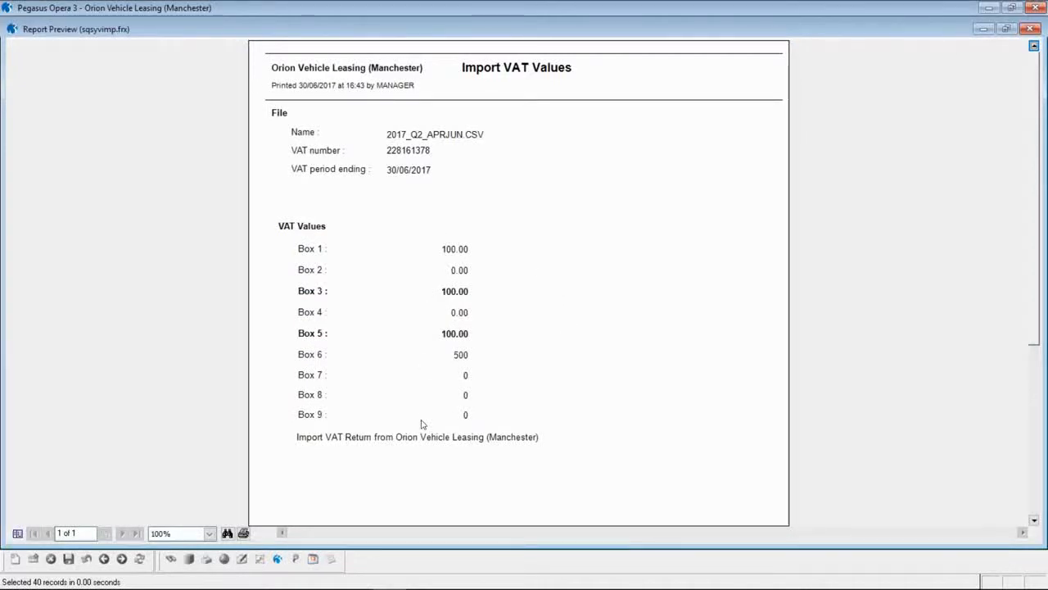
{"action": "left_click", "coordinate": [1029, 30]}
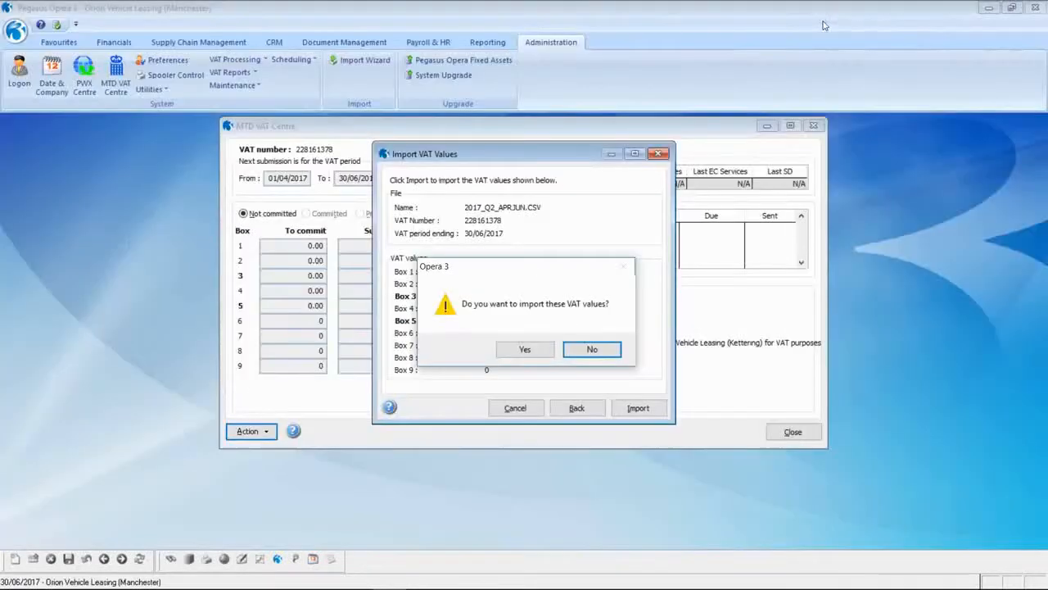
{"action": "left_click", "coordinate": [522, 350]}
{"action": "left_click", "coordinate": [590, 349]}
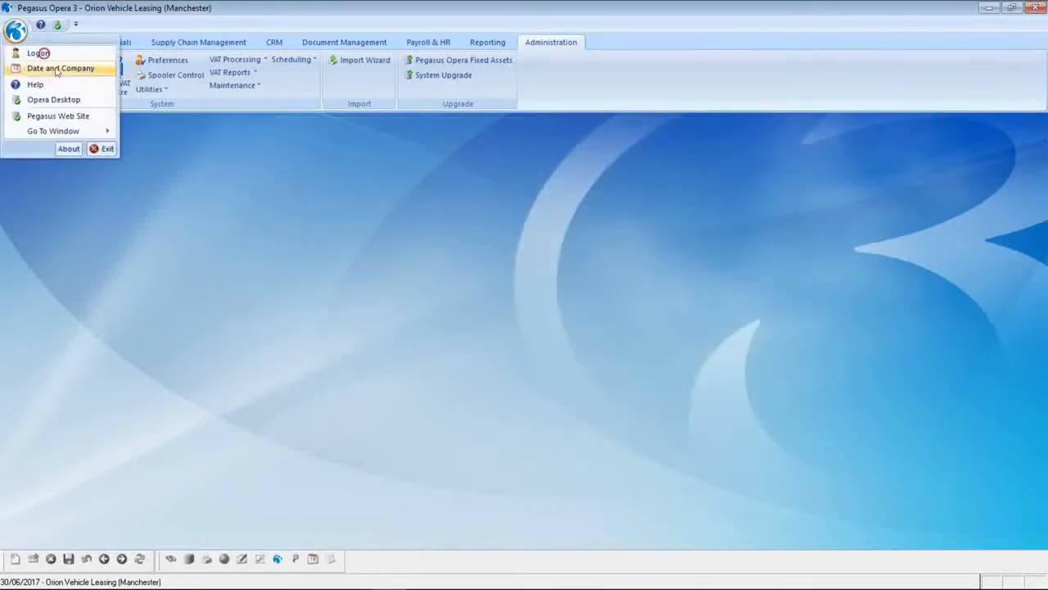
{"action": "left_click", "coordinate": [50, 69]}
{"action": "left_click", "coordinate": [532, 287]}
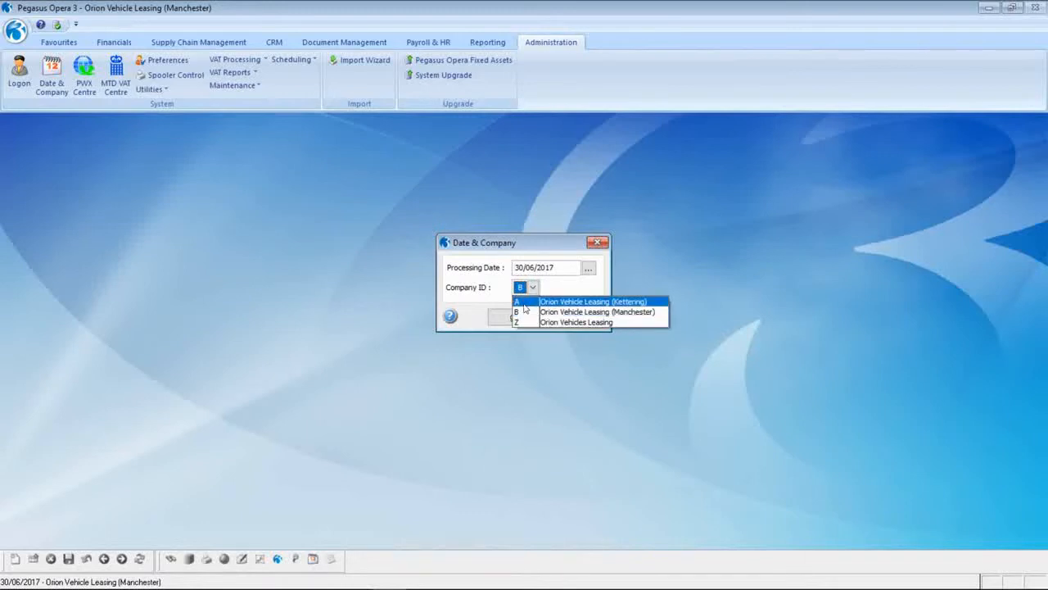
- Switch back to the Kettering company and open its MTD VAT Centre
{"action": "key", "text": "Return"}
{"action": "left_click", "coordinate": [510, 318]}
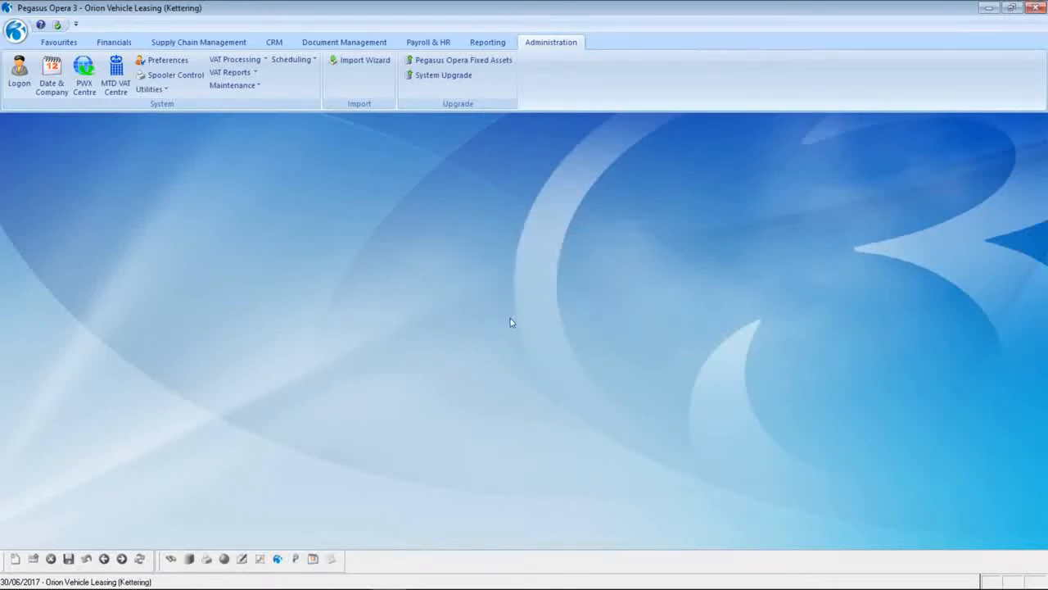
{"action": "left_click", "coordinate": [116, 74]}
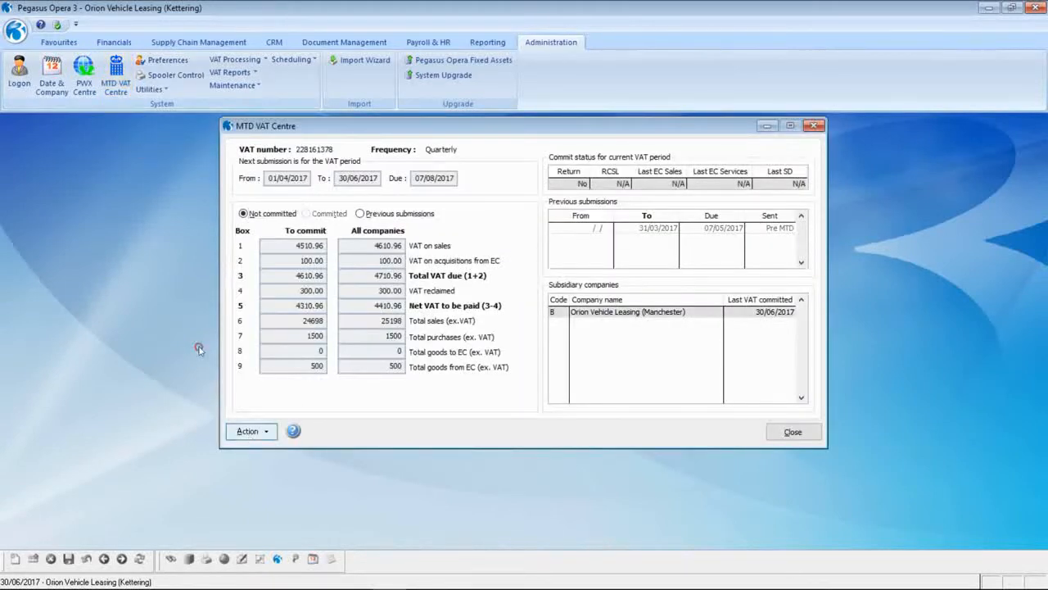
- Review the Summary for VAT Period, scrolling across the box figures, then close it
{"action": "left_click", "coordinate": [251, 431]}
{"action": "left_click", "coordinate": [254, 365]}
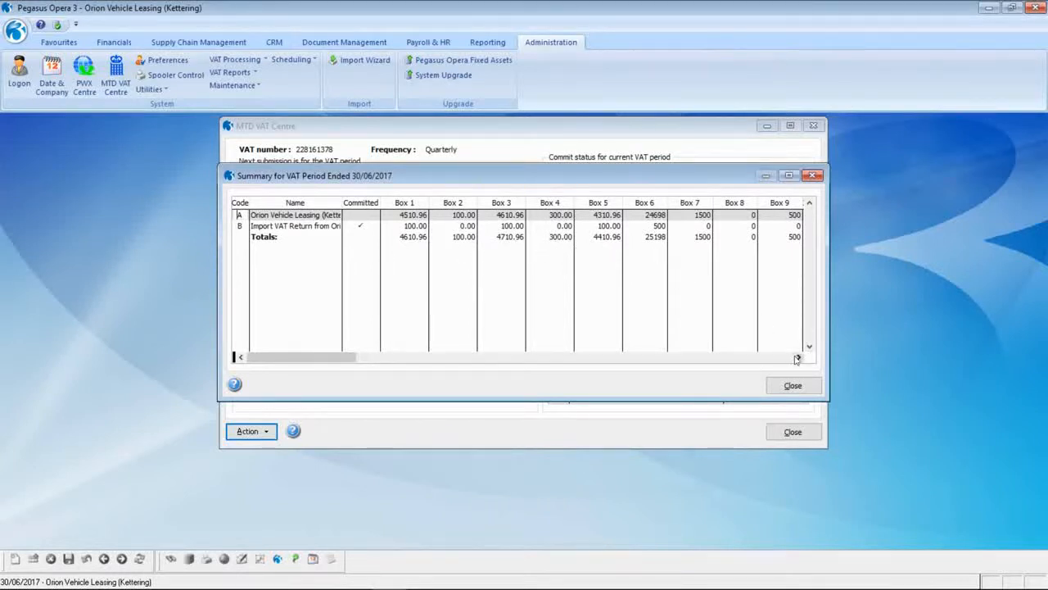
{"action": "scroll", "coordinate": [639, 287], "scroll_direction": "right", "scroll_amount": 5}
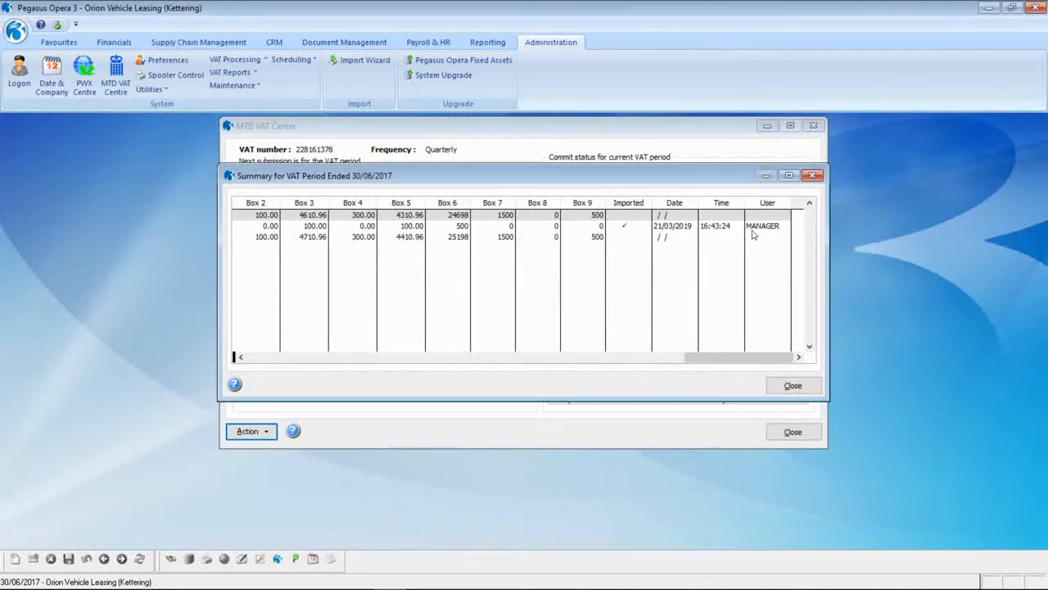
{"action": "left_click", "coordinate": [792, 386]}
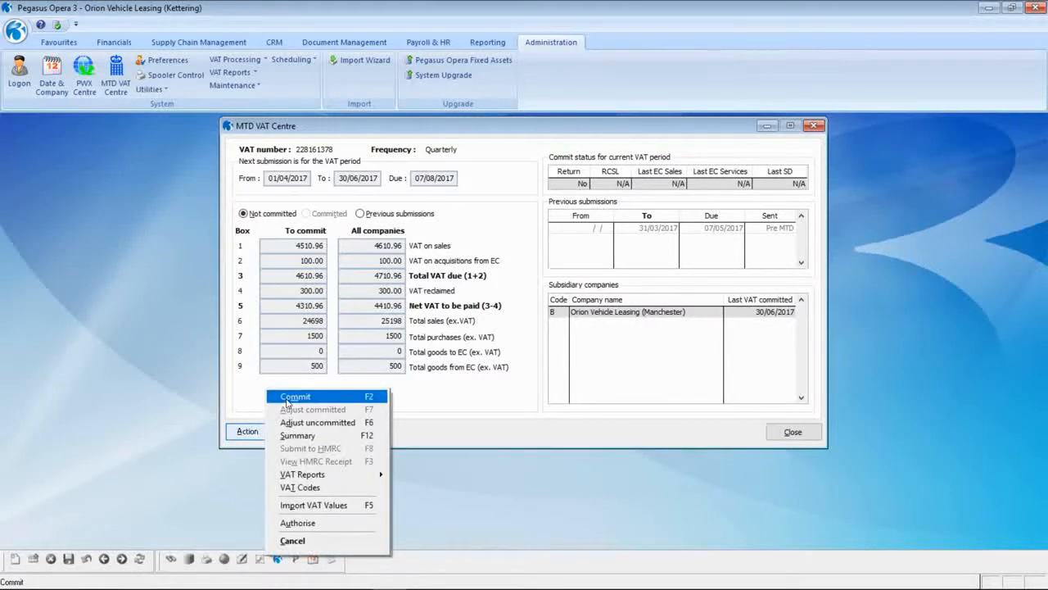
- Commit the 01/04/2017–30/06/2017 VAT return and publish its report as 1.PDF, overwriting the existing file
{"action": "left_click", "coordinate": [291, 397]}
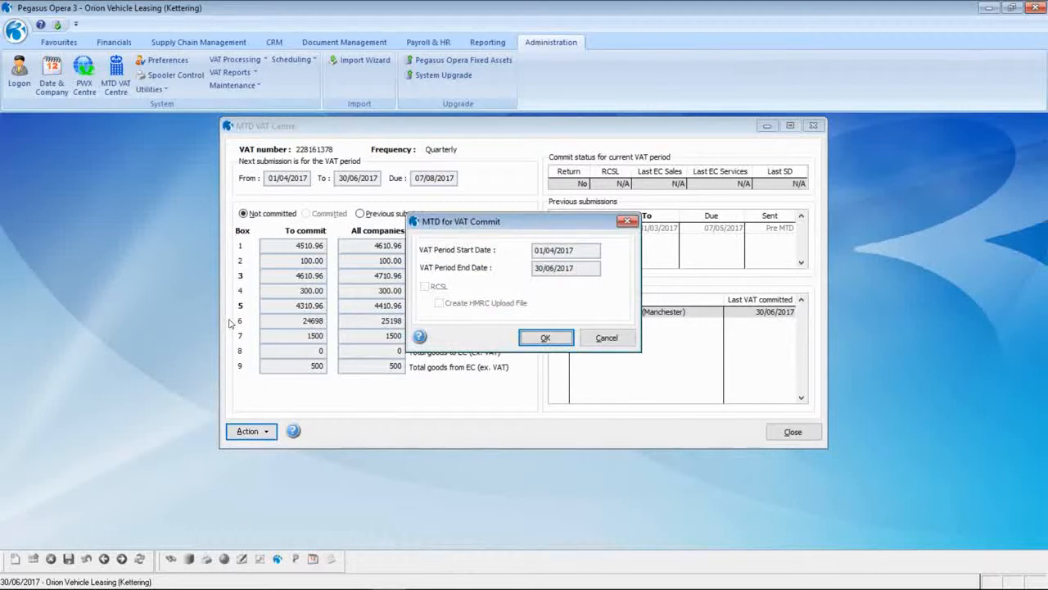
{"action": "left_click", "coordinate": [543, 337]}
{"action": "left_click", "coordinate": [465, 219]}
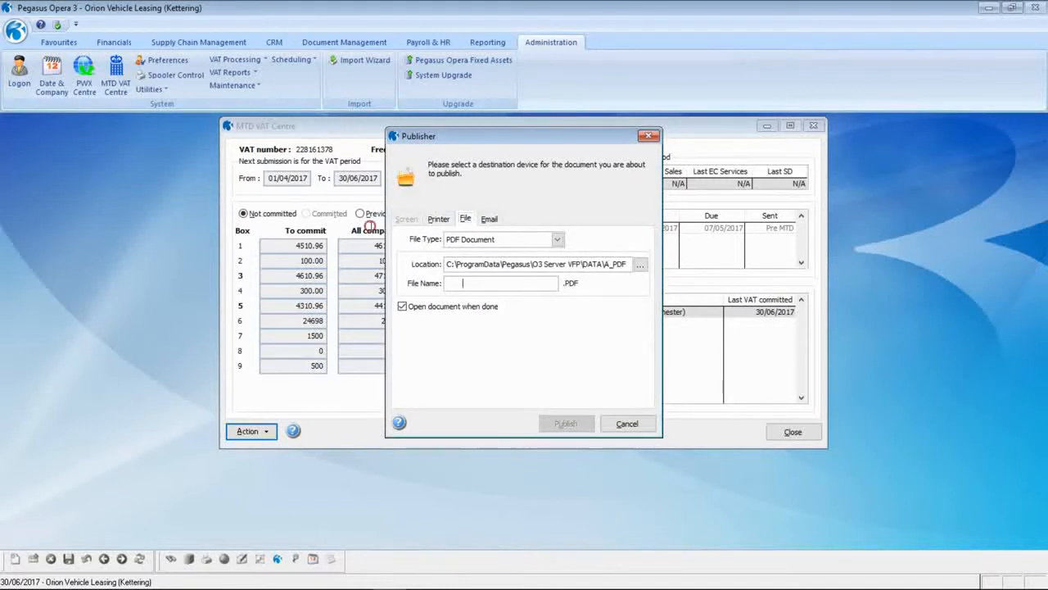
{"action": "type", "text": "1"}
{"action": "left_click", "coordinate": [550, 421]}
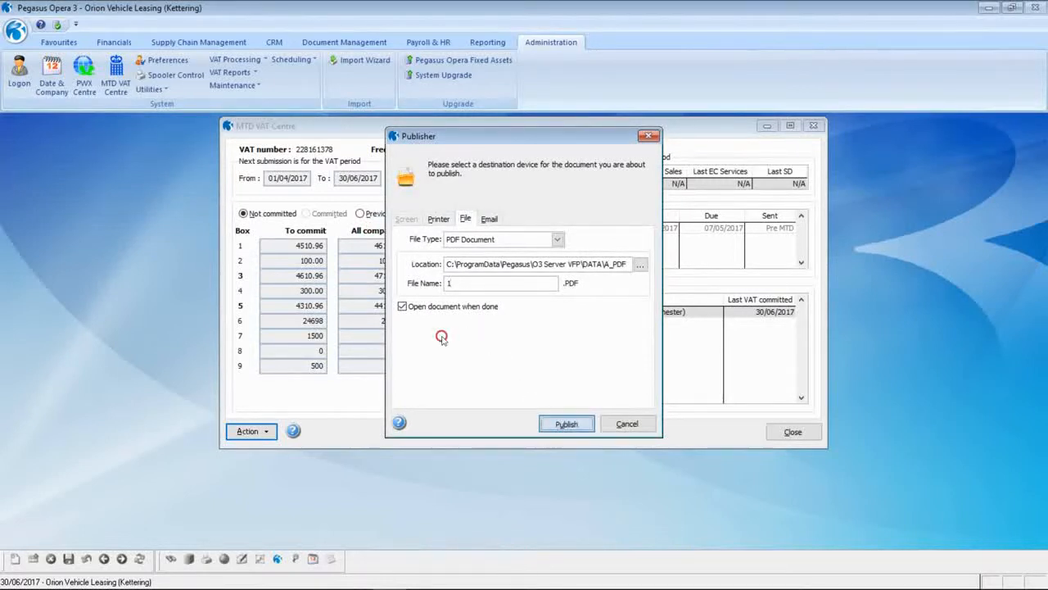
{"action": "left_click", "coordinate": [523, 306]}
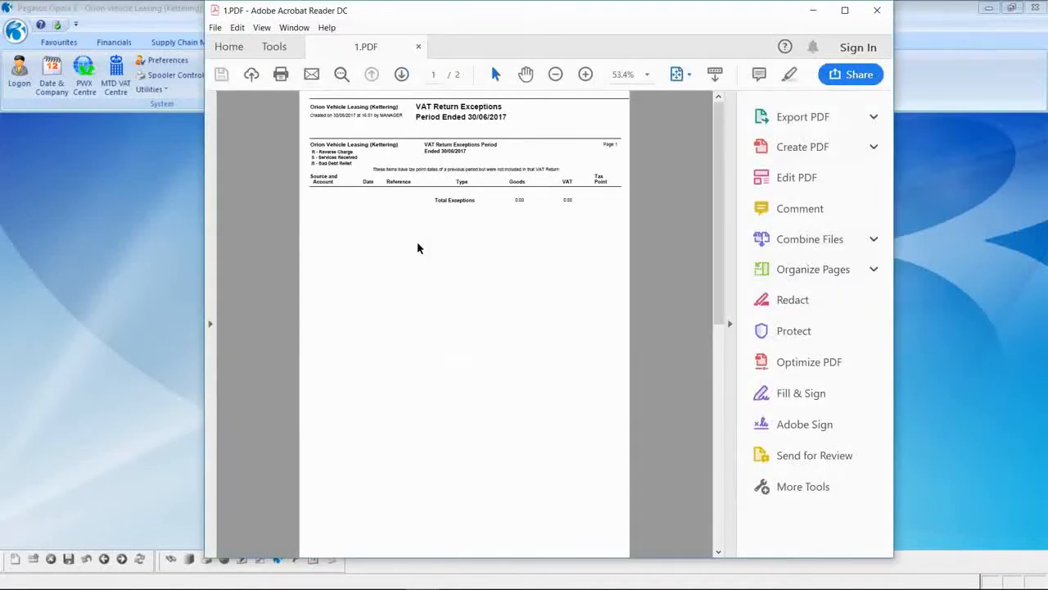
{"action": "left_click", "coordinate": [401, 74]}
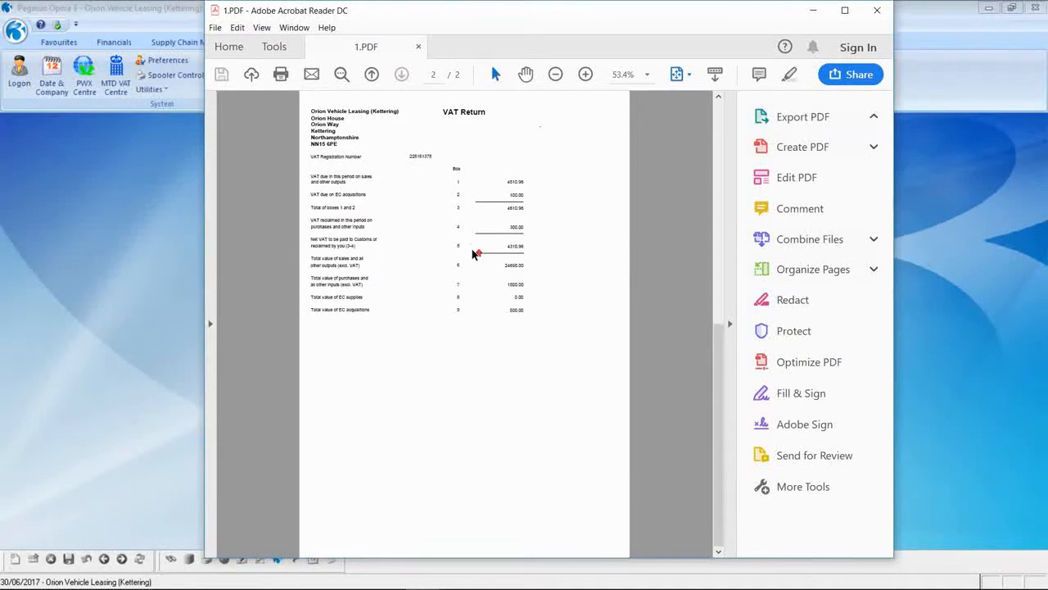
- Check the VAT Return page of 1.PDF, then close Acrobat Reader and return to Opera
{"action": "scroll", "coordinate": [470, 244], "scroll_direction": "up", "scroll_amount": 2}
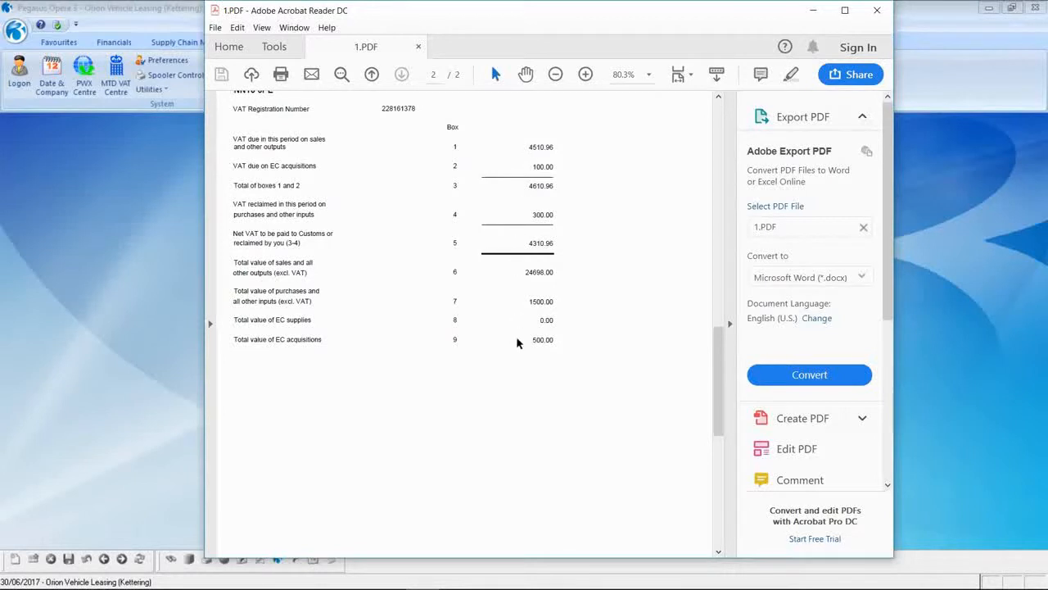
{"action": "left_click", "coordinate": [877, 10]}
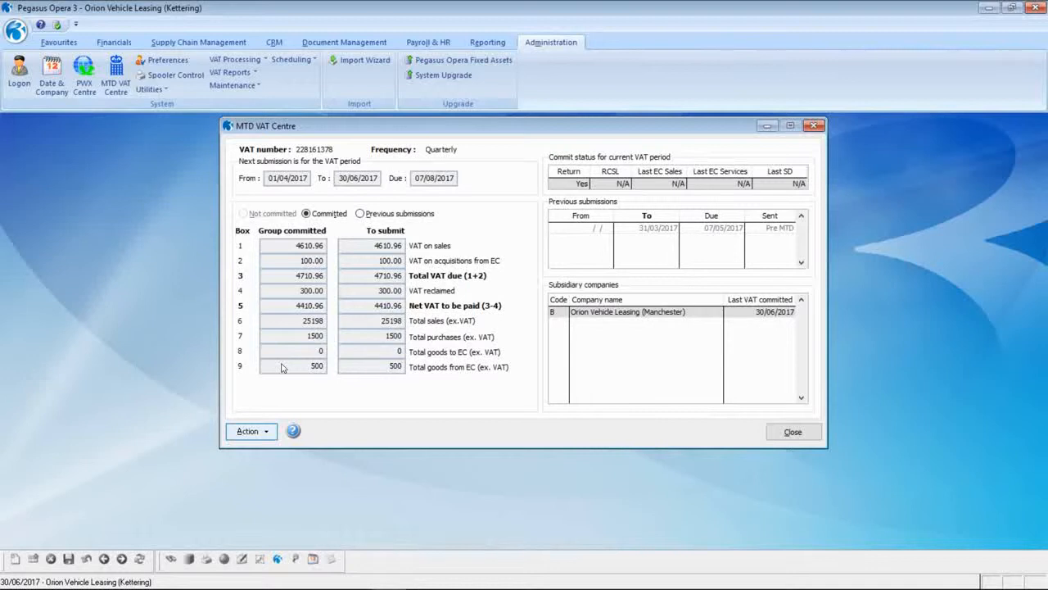
{"action": "left_click", "coordinate": [252, 431]}
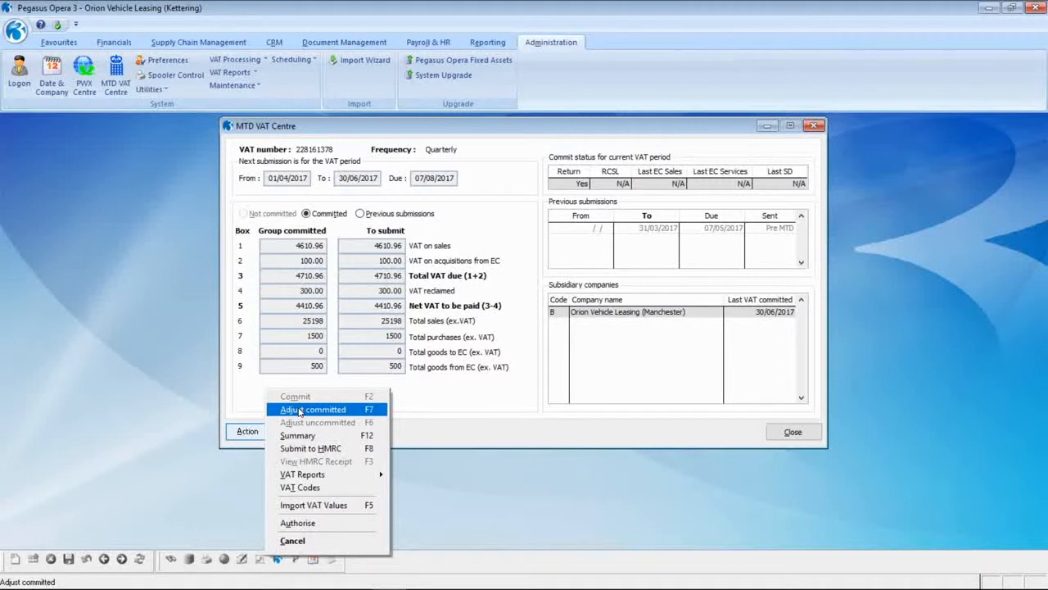
{"action": "left_click", "coordinate": [315, 489]}
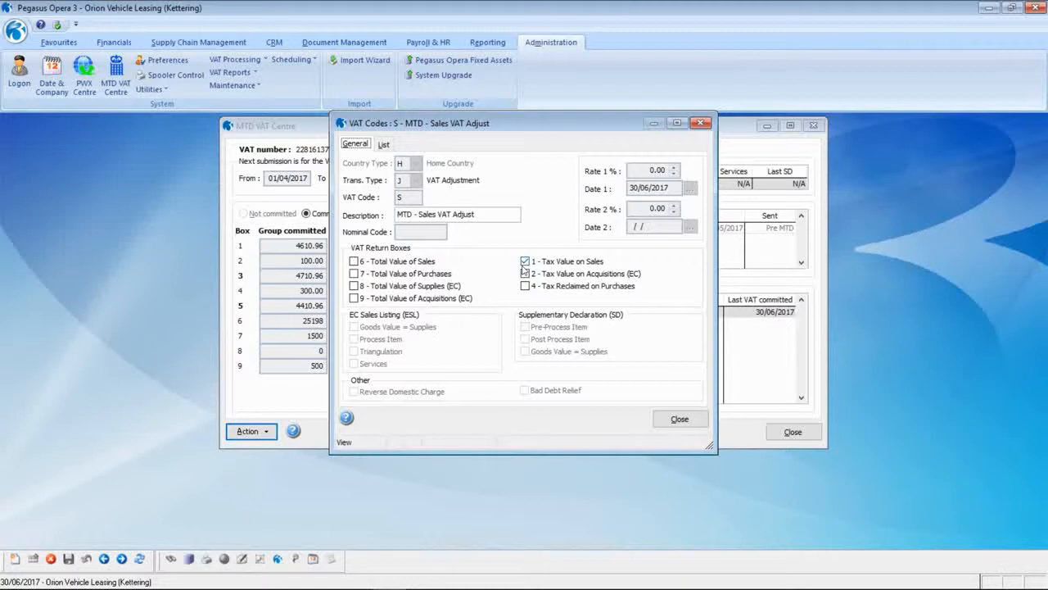
{"action": "left_click", "coordinate": [534, 330]}
{"action": "left_click", "coordinate": [660, 418]}
{"action": "left_click", "coordinate": [247, 431]}
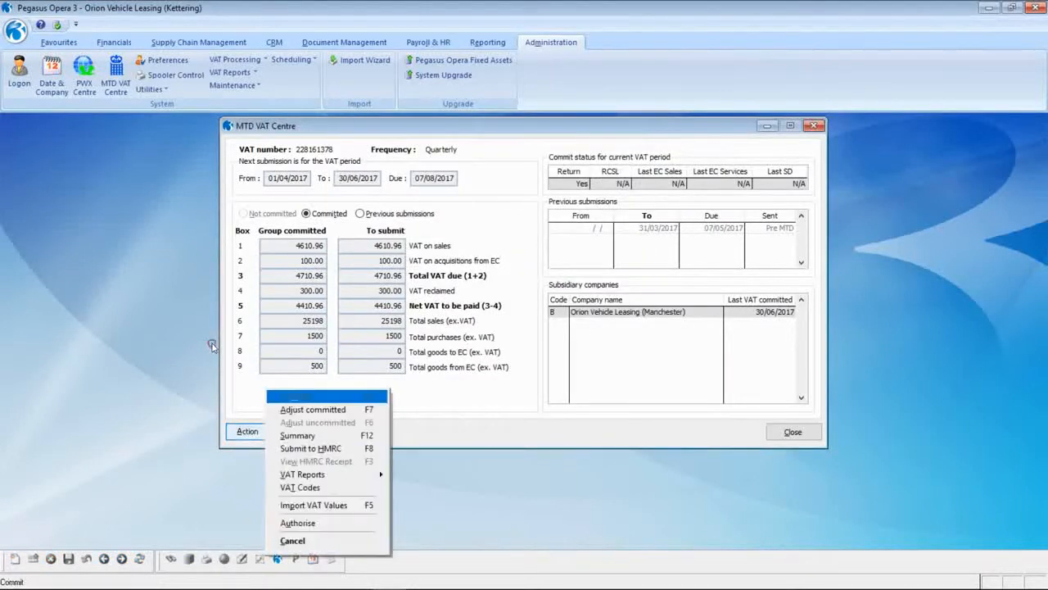
- Start a committed-VAT adjustment on the first matching sales account, reference 'INV1000 Adjust', code MTD - Sales VAT Adjust
{"action": "left_click", "coordinate": [312, 415]}
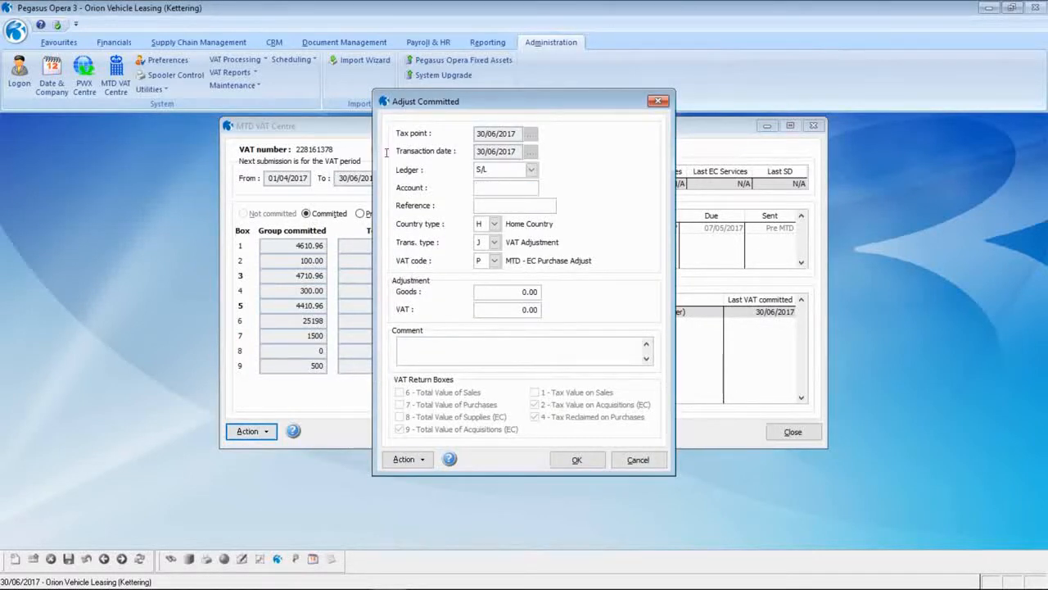
{"action": "type", "text": "A"}
{"action": "key", "text": "Tab"}
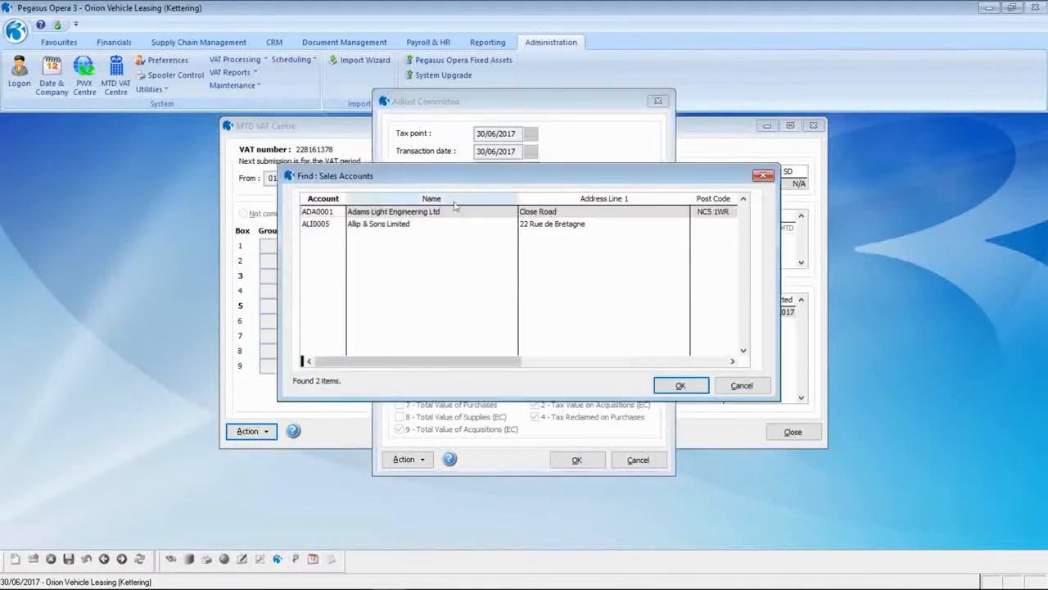
{"action": "left_click", "coordinate": [676, 386]}
{"action": "type", "text": "INV1"}
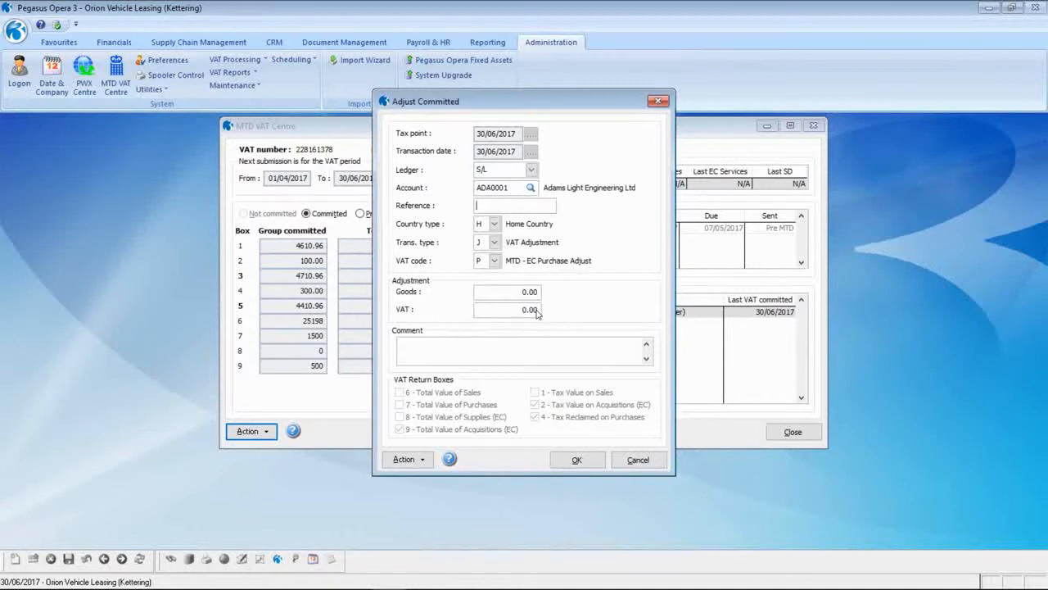
{"action": "type", "text": "000 Adjust"}
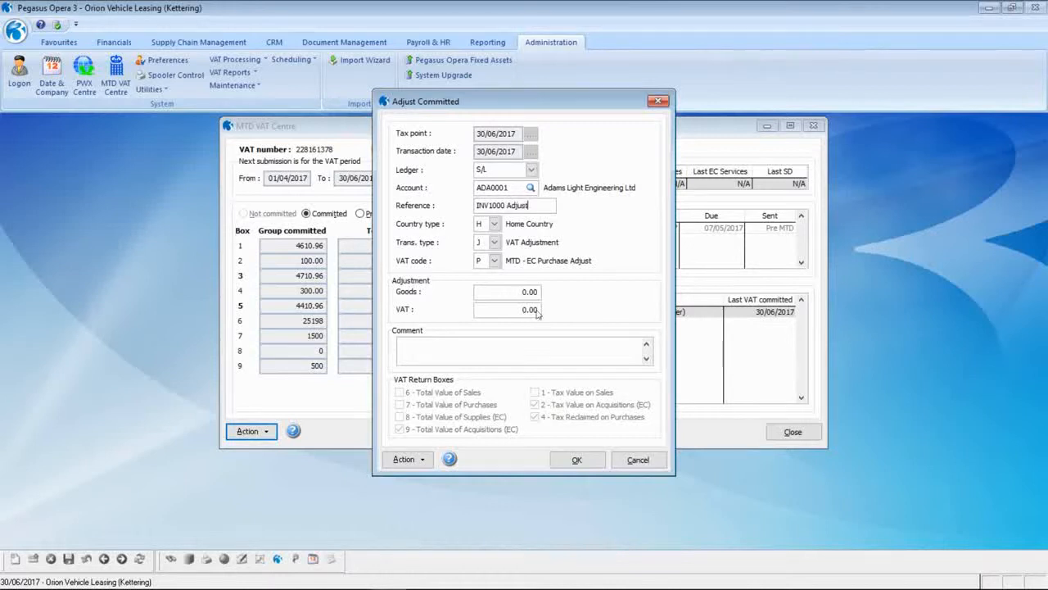
{"action": "left_click", "coordinate": [495, 262]}
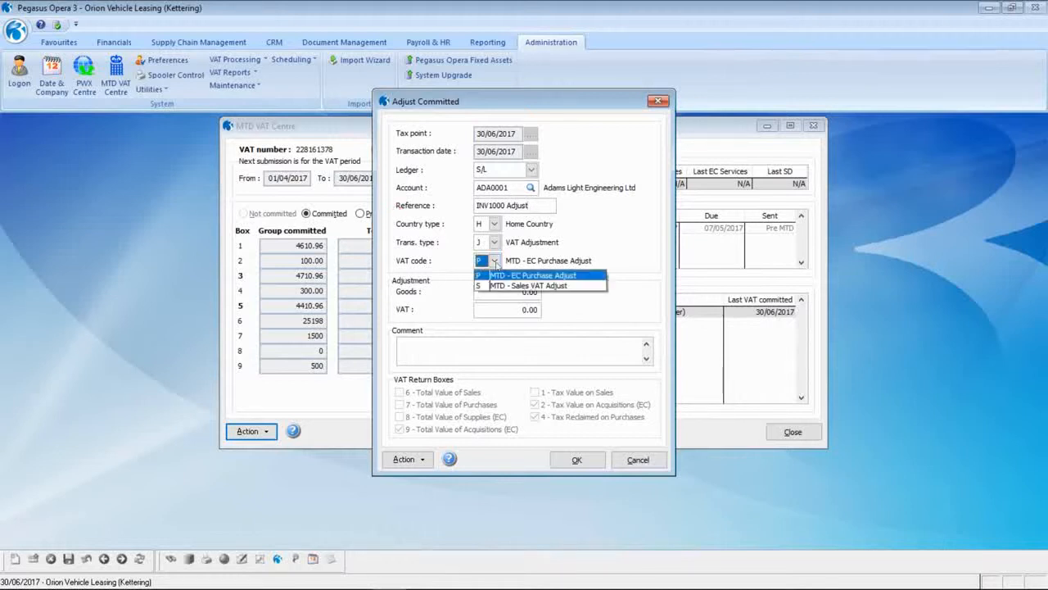
{"action": "left_click", "coordinate": [501, 284]}
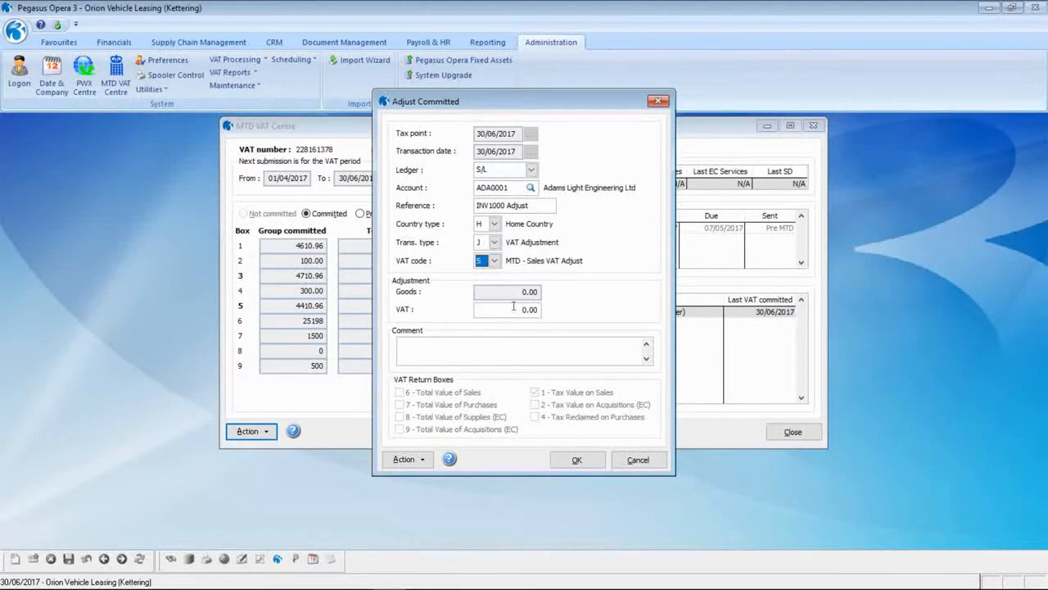
- Enter 2.00 VAT with comment 'INV1000 - Rounding issue submitted on the last VAT Return' and post it
{"action": "key", "text": "Tab"}
{"action": "type", "text": "2"}
{"action": "key", "text": "Tab"}
{"action": "type", "text": "INV1000 - Roundin"}
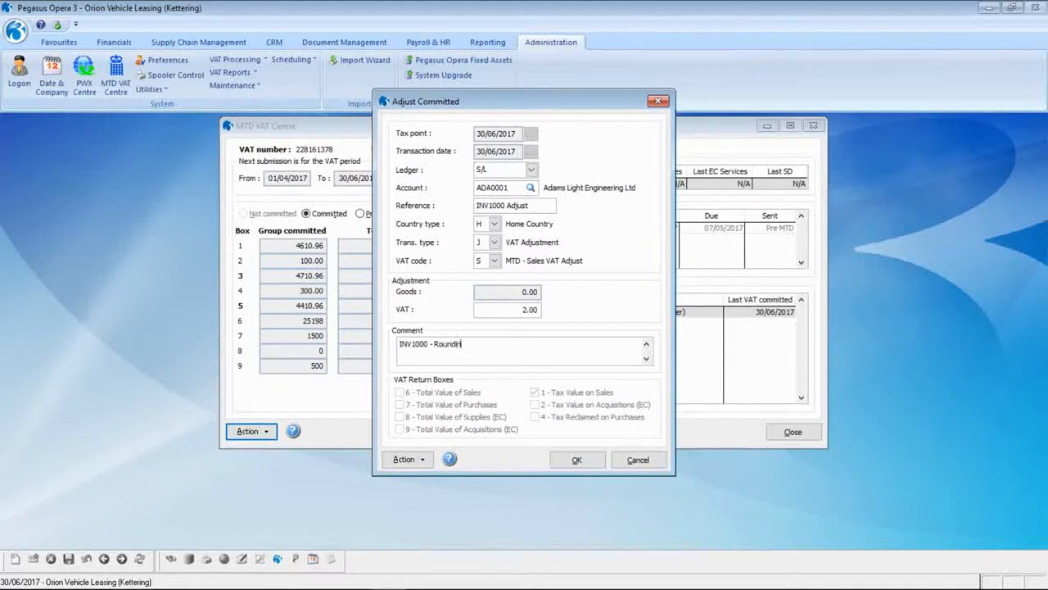
{"action": "type", "text": "g issue submitted on the last VAT"}
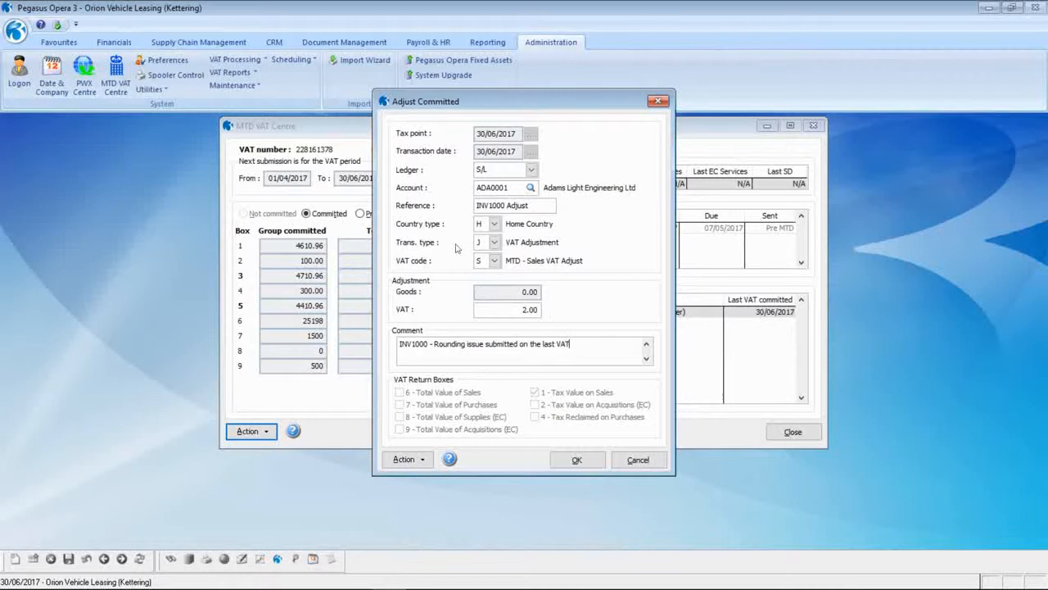
{"action": "type", "text": " Return"}
{"action": "left_click", "coordinate": [582, 460]}
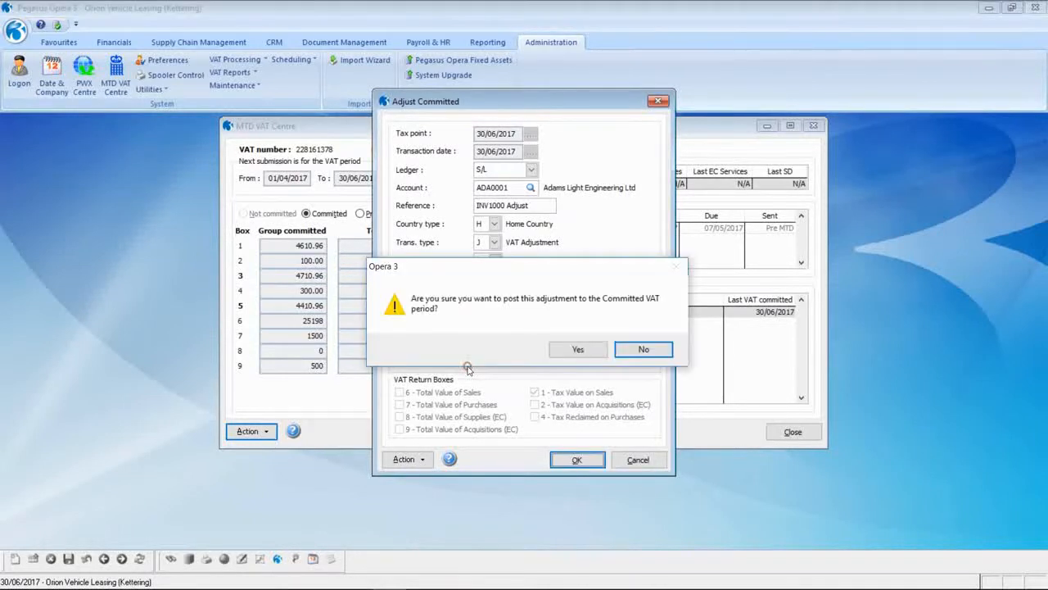
{"action": "left_click", "coordinate": [578, 350]}
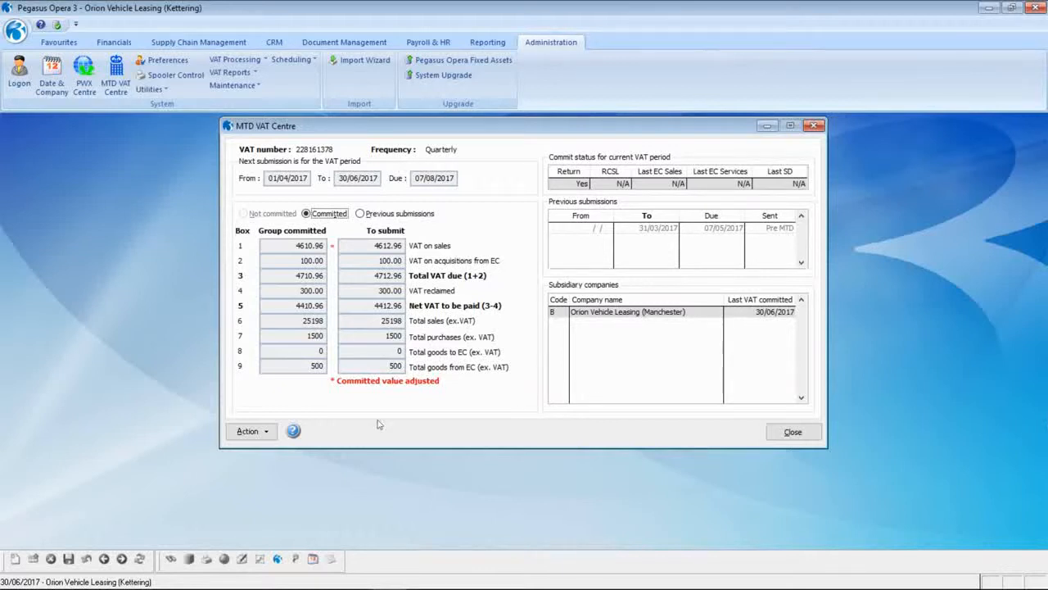
{"action": "left_click", "coordinate": [245, 434]}
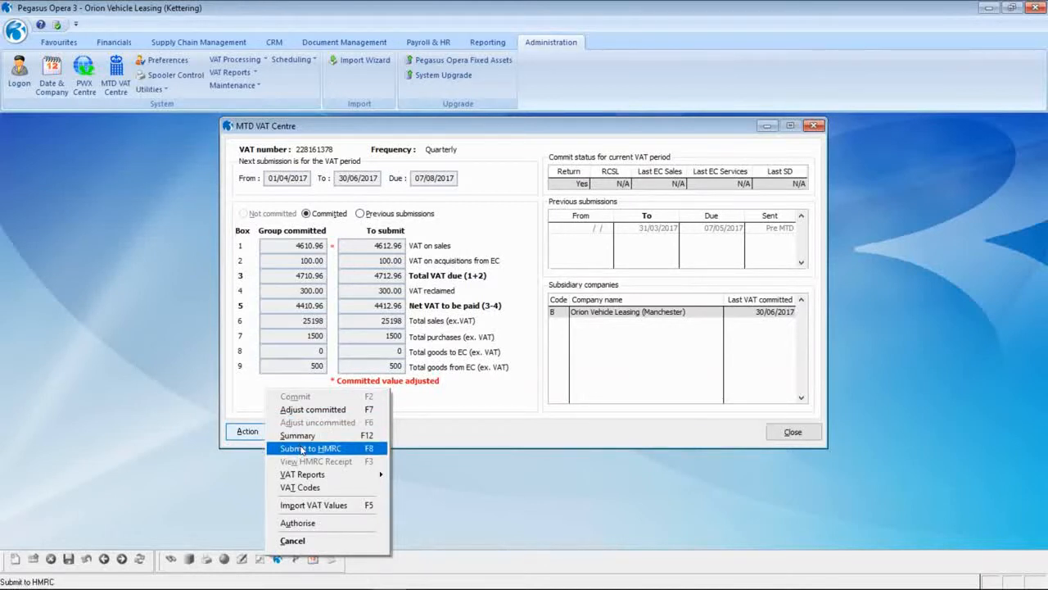
- Submit the adjusted 30/06/2017 VAT return to HMRC, accepting the legal declaration
{"action": "left_click", "coordinate": [303, 449]}
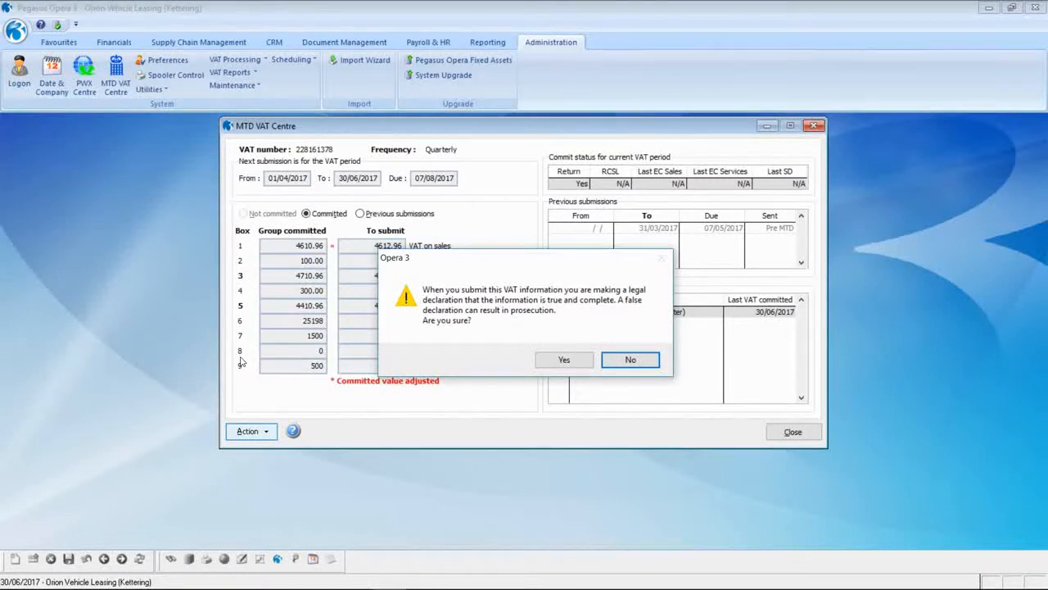
{"action": "left_click", "coordinate": [563, 360]}
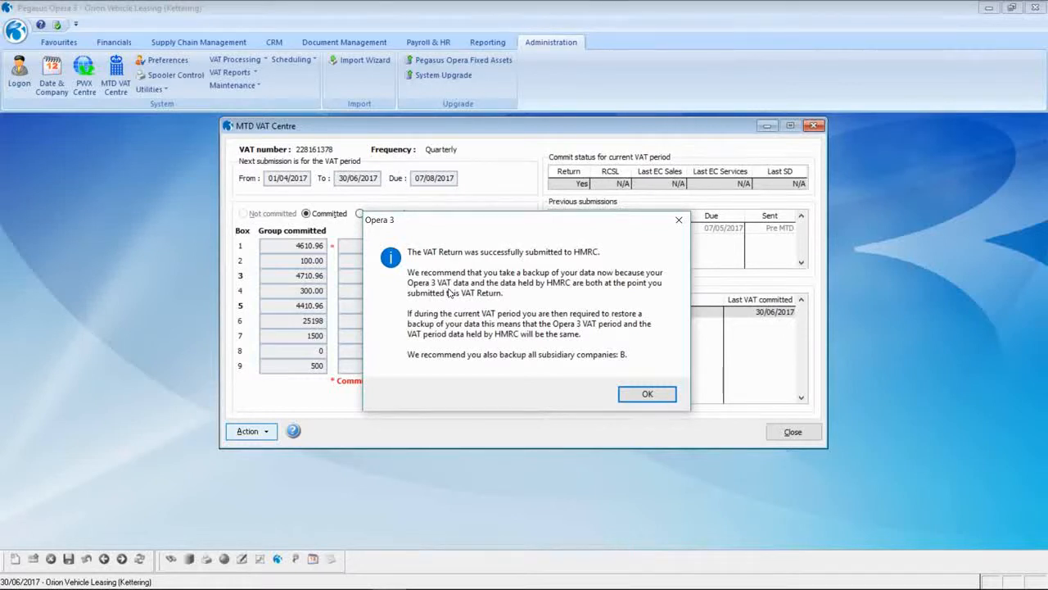
{"action": "left_click", "coordinate": [635, 393]}
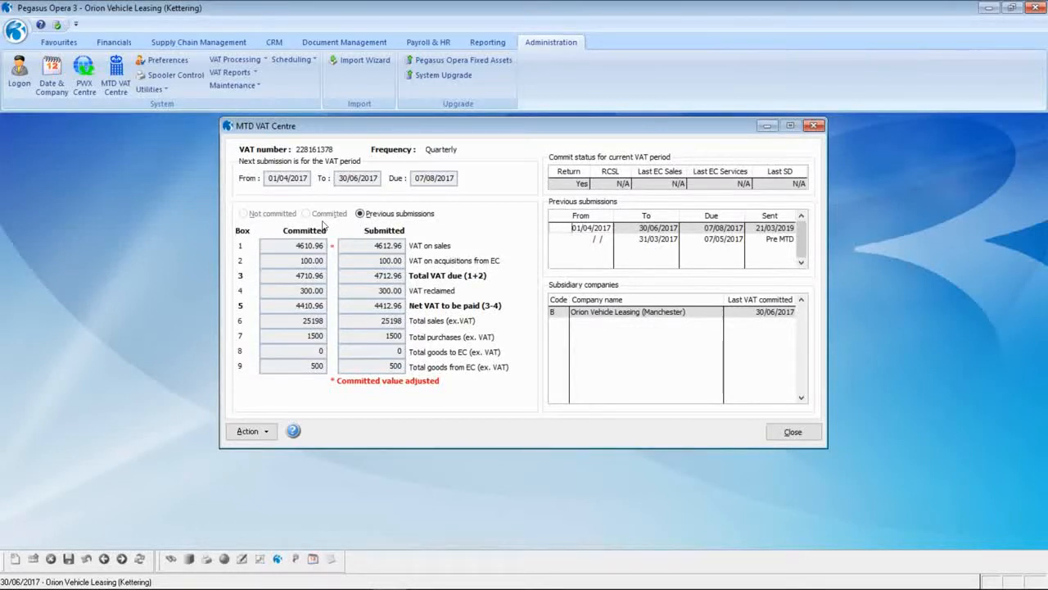
{"action": "left_click", "coordinate": [261, 433]}
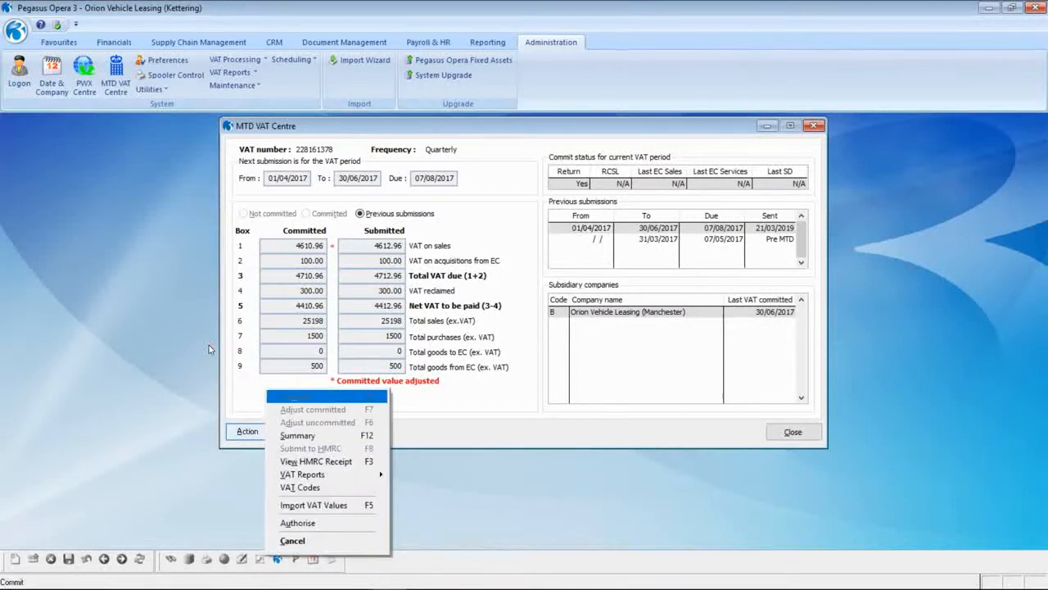
{"action": "left_click", "coordinate": [311, 464]}
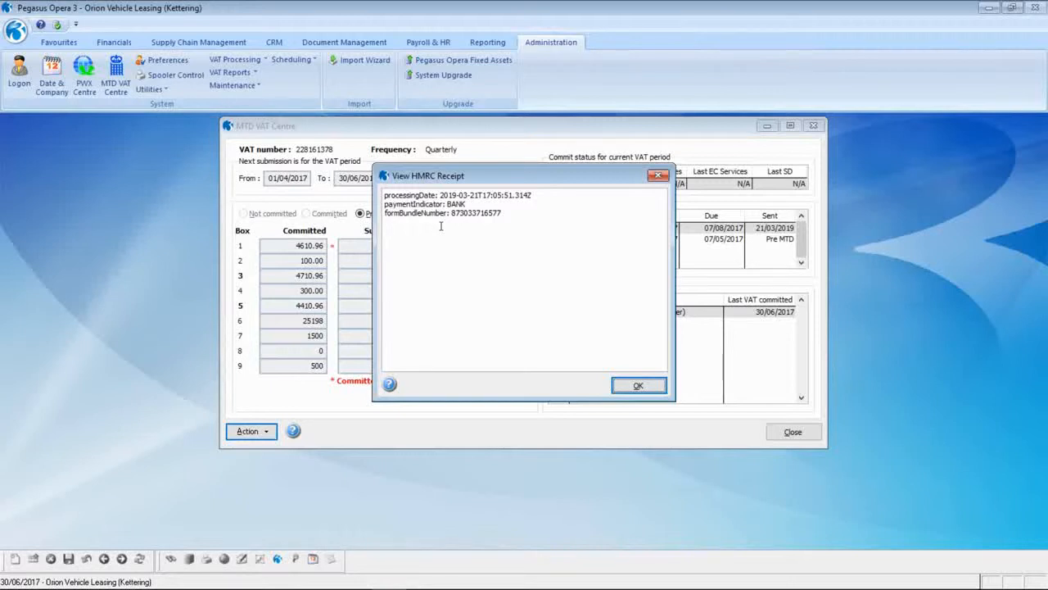
{"action": "left_click", "coordinate": [638, 385]}
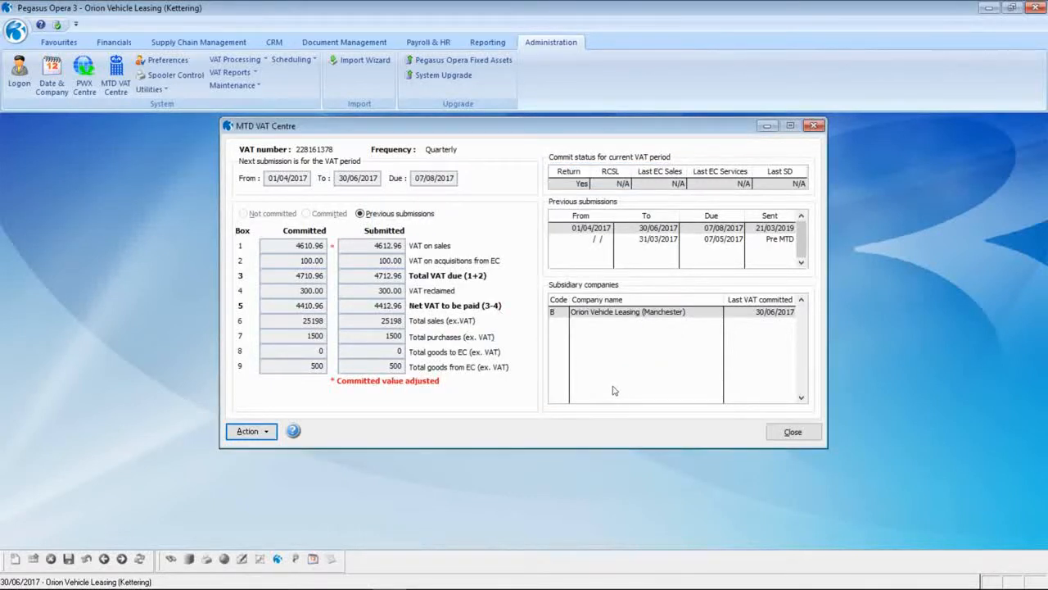